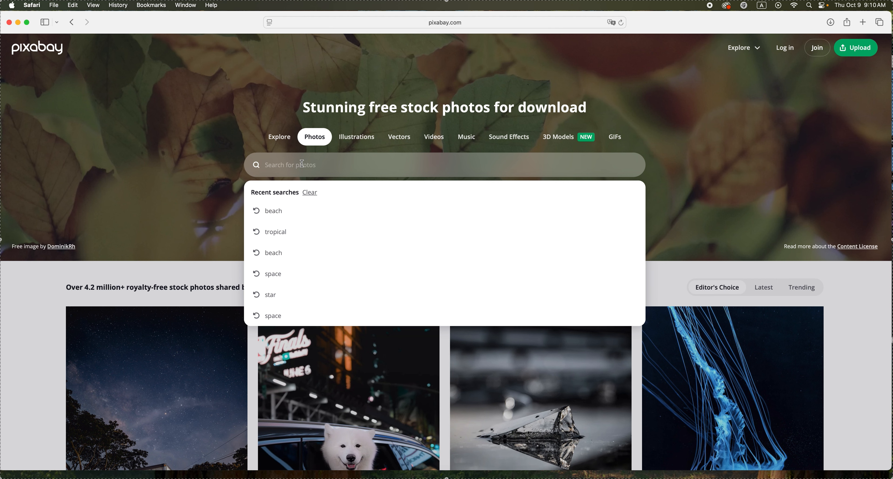
Search the stock photos for "beach".
type("beach")
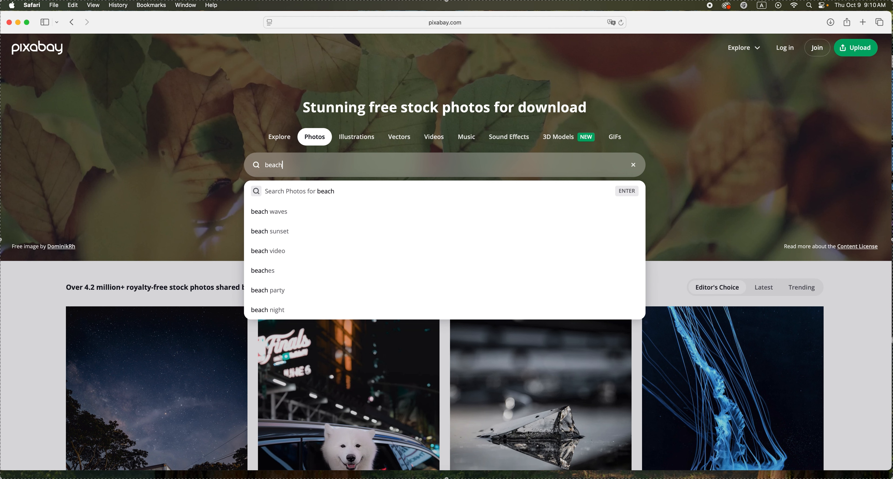
key("Return")
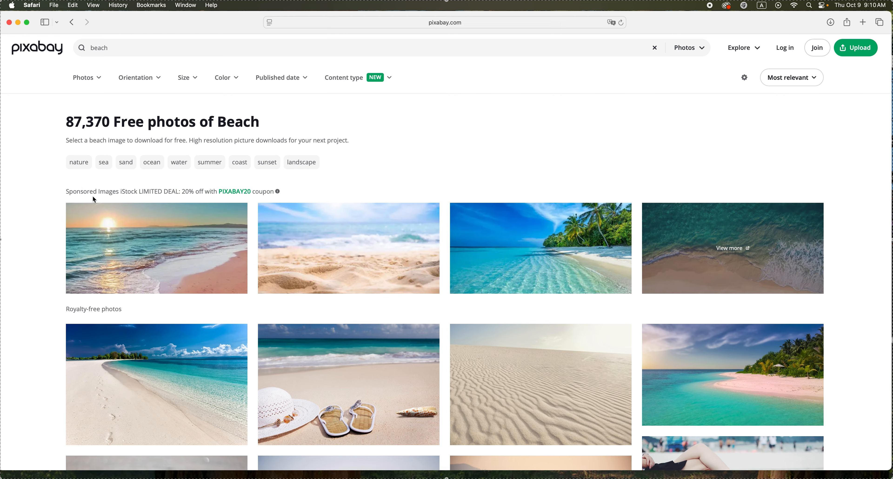
Look through the beach photo results for a suitable seaside image.
scroll(95, 199, "down", 8)
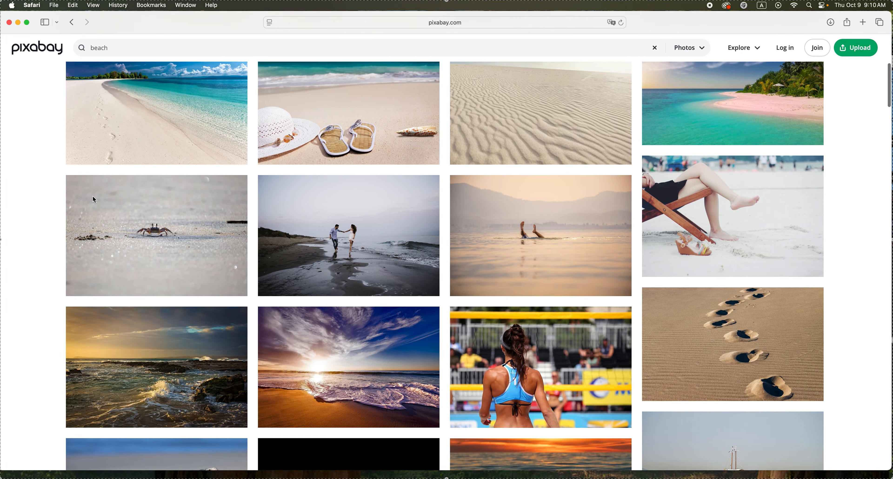
scroll(95, 200, "down", 10)
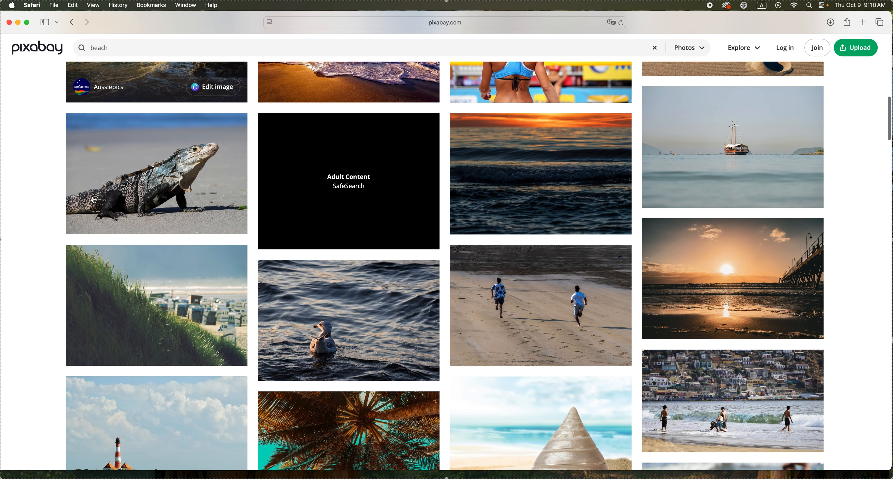
scroll(94, 200, "down", 7)
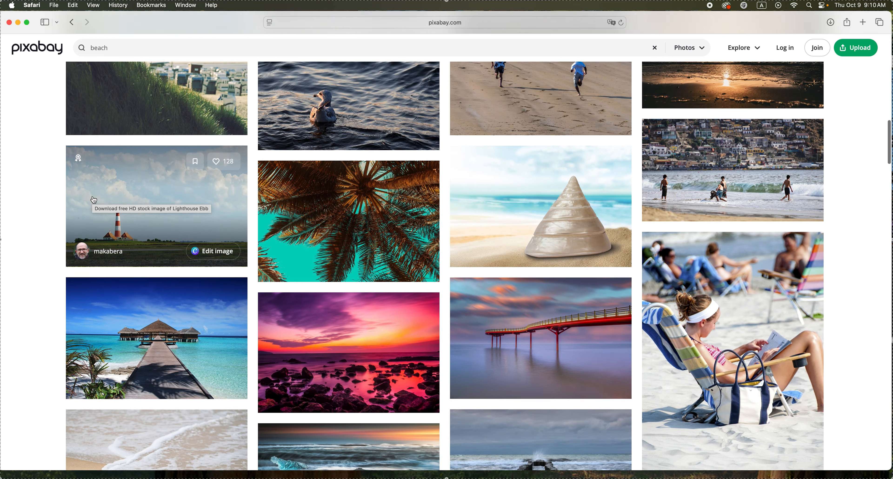
scroll(94, 200, "down", 10)
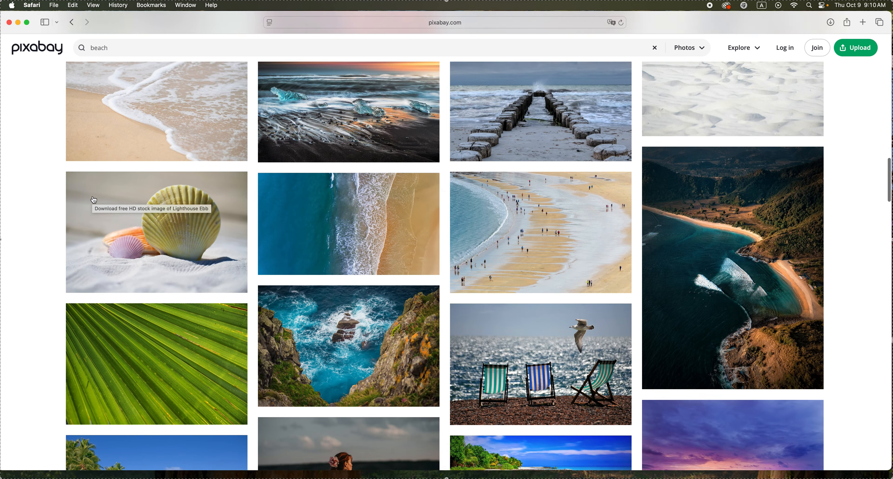
scroll(94, 200, "down", 11)
scroll(94, 200, "down", 3)
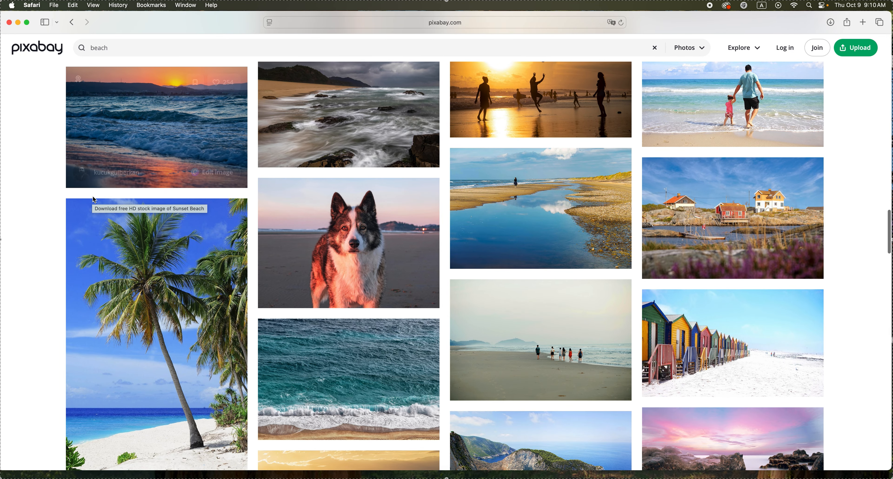
scroll(94, 200, "down", 1)
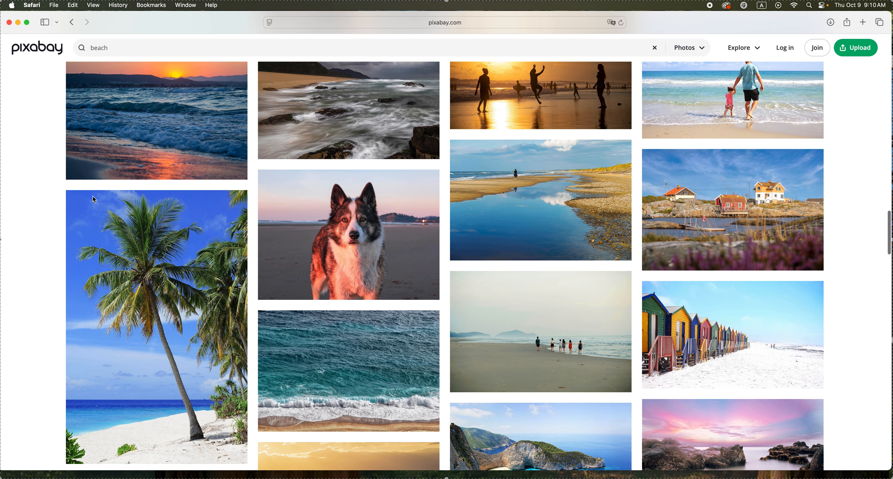
scroll(94, 200, "down", 4)
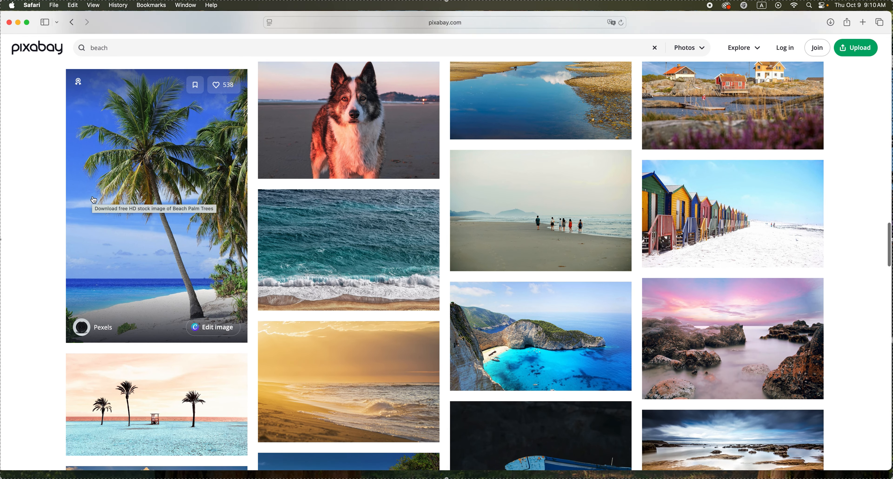
scroll(94, 200, "down", 4)
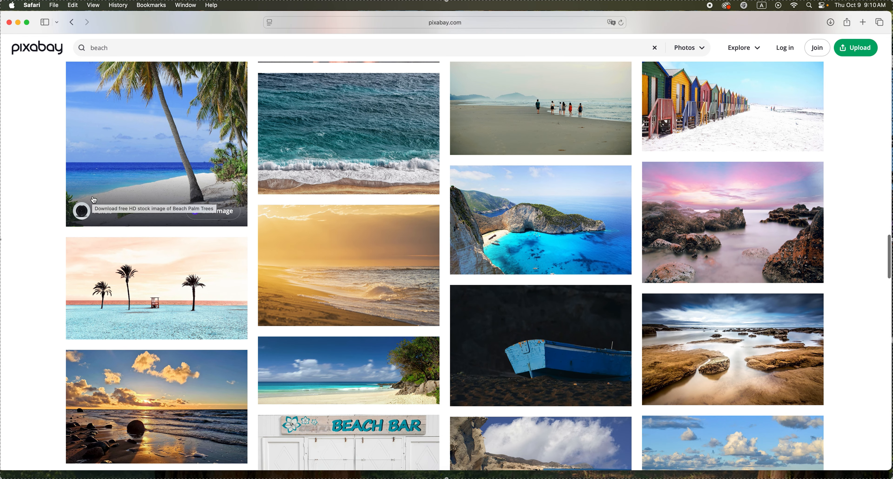
scroll(94, 200, "down", 2)
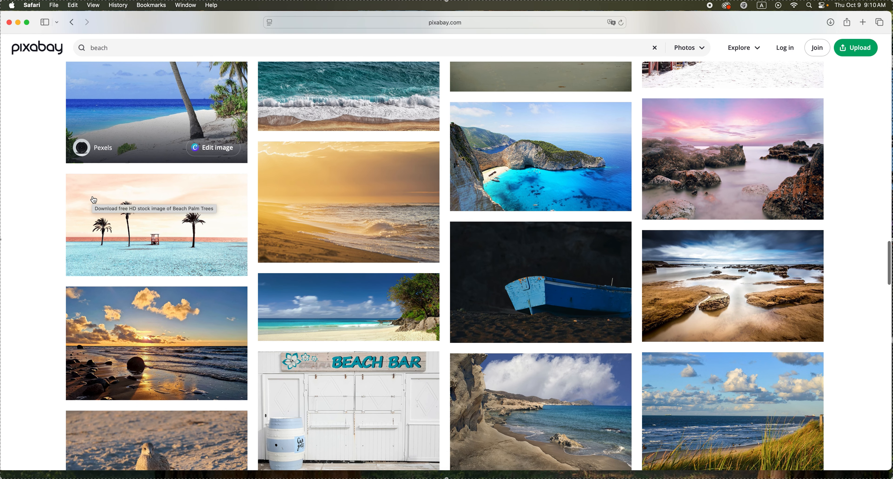
scroll(94, 200, "down", 3)
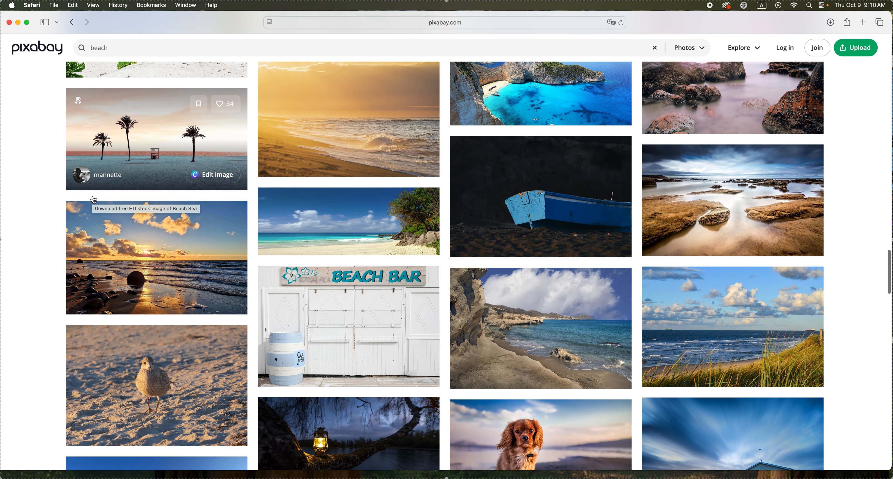
scroll(94, 200, "down", 1)
scroll(94, 200, "down", 1)
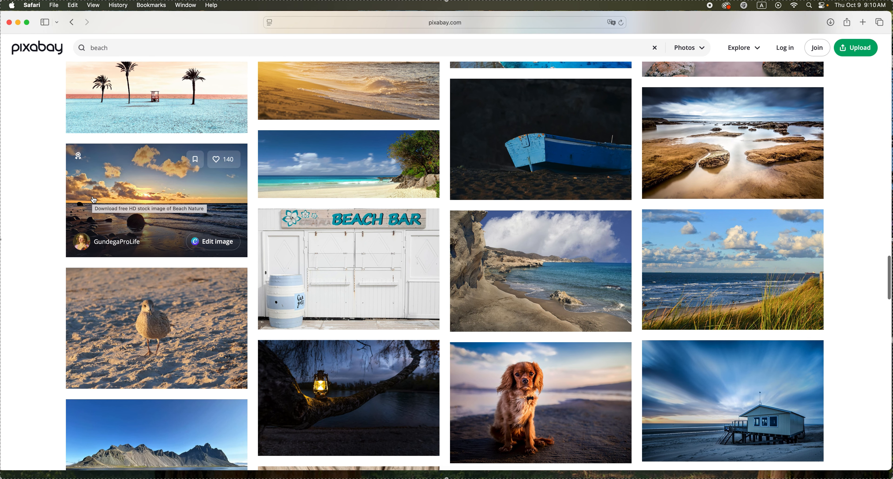
scroll(94, 199, "down", 2)
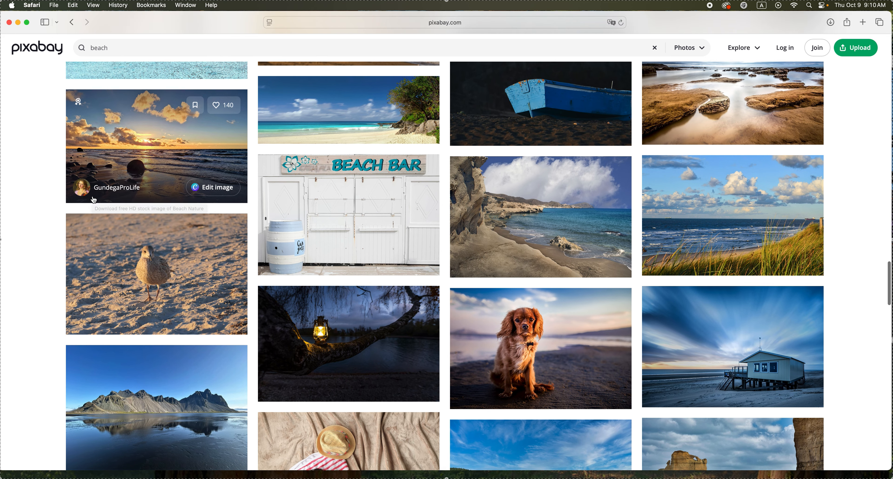
scroll(94, 200, "down", 1)
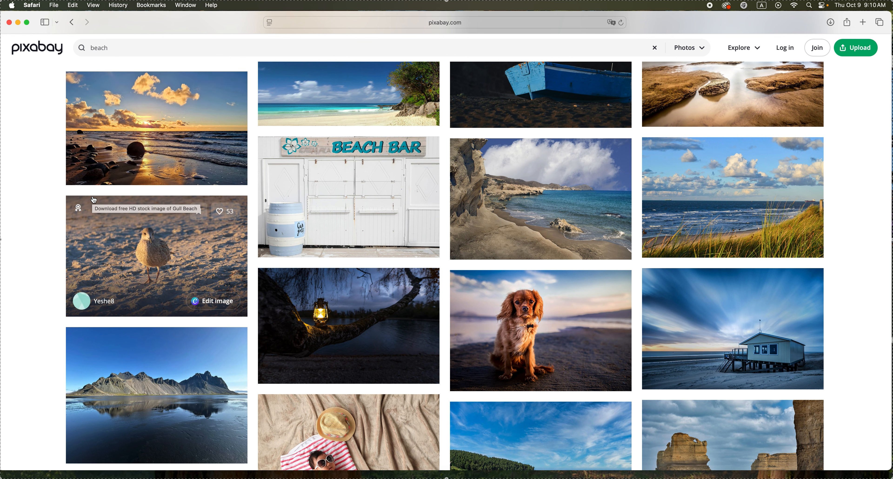
scroll(94, 199, "down", 1)
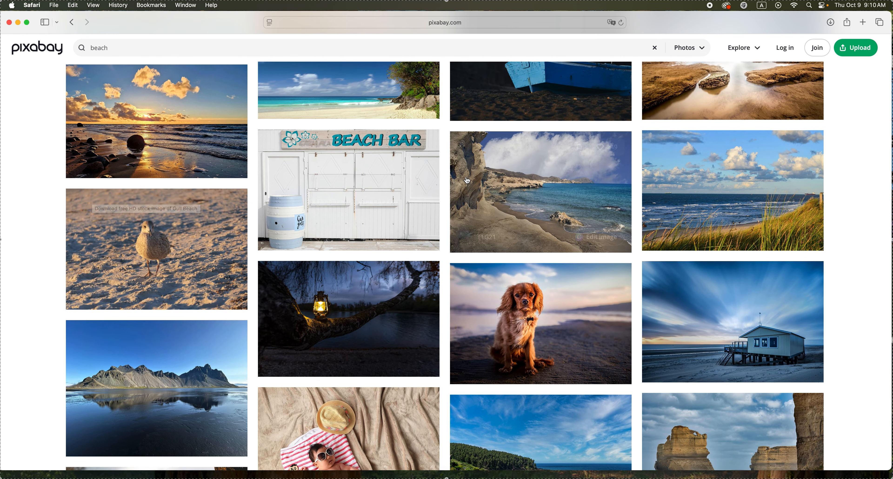
Open the photo of the grassy dune beside the sea and download it as a 1920 × 1271 JPG.
left_click(737, 205)
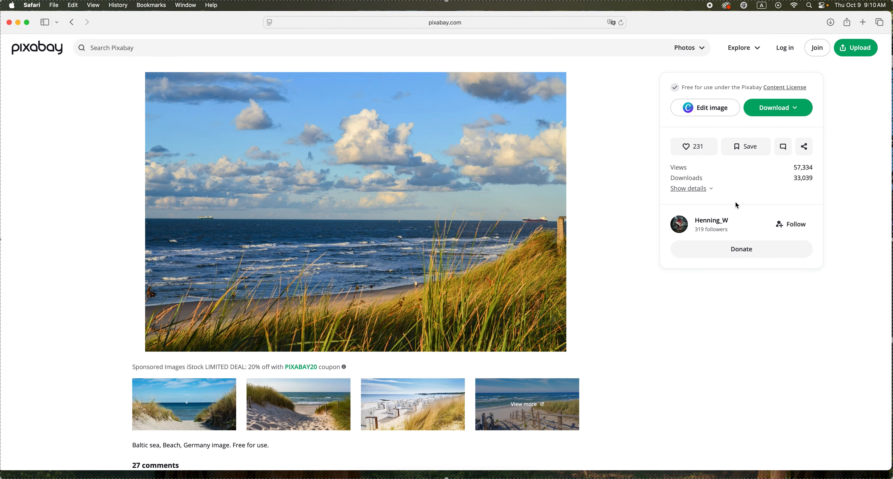
left_click(786, 106)
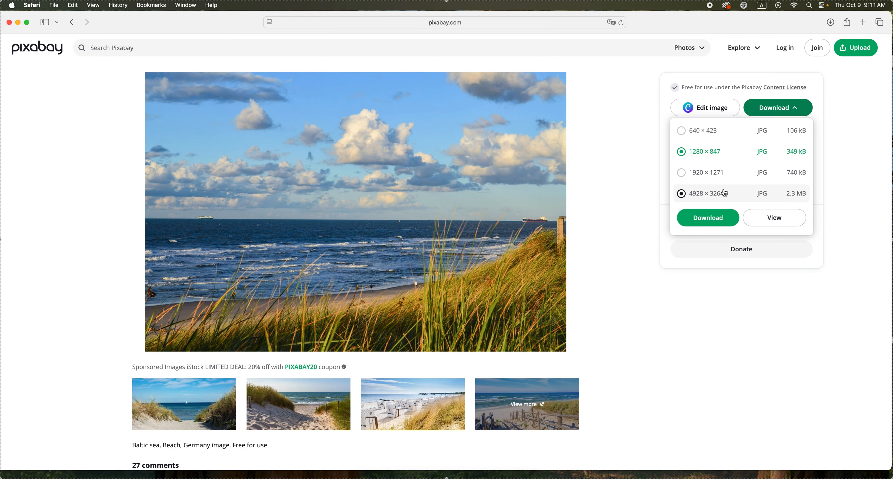
left_click(715, 173)
left_click(718, 212)
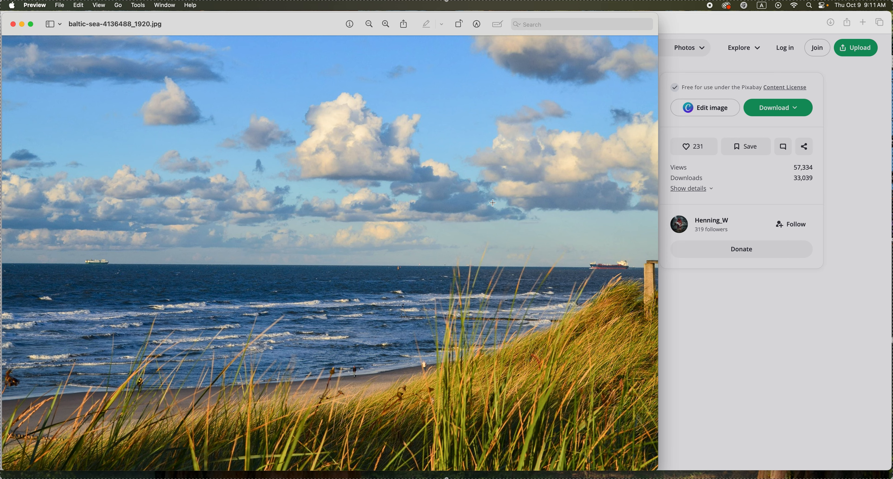
Find and launch Affinity Photo 2.
key("F4")
type("pho")
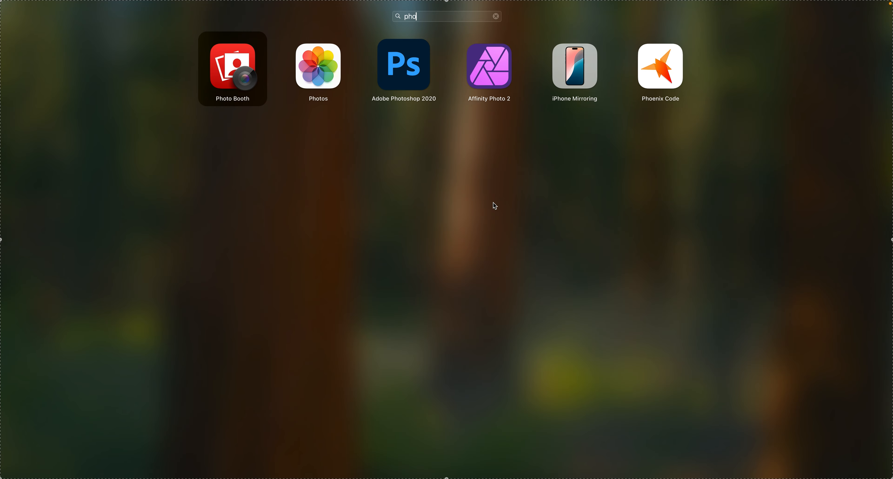
left_click(487, 48)
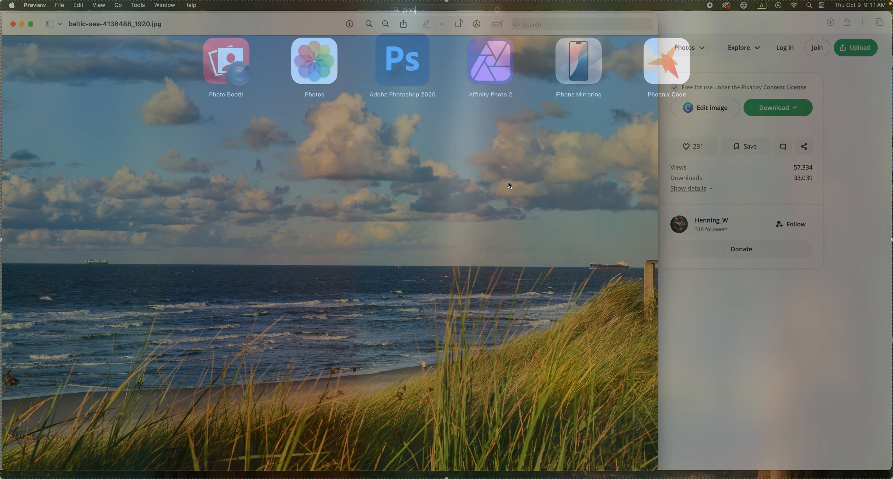
key("super+space")
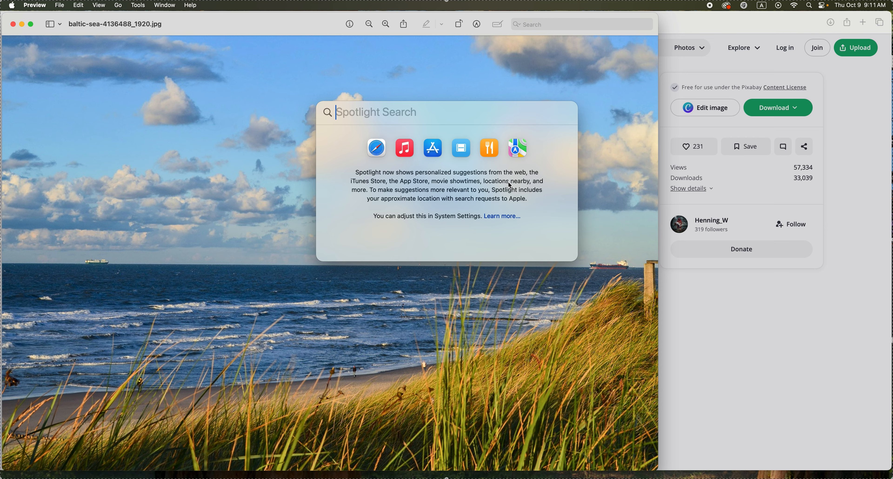
type("affin")
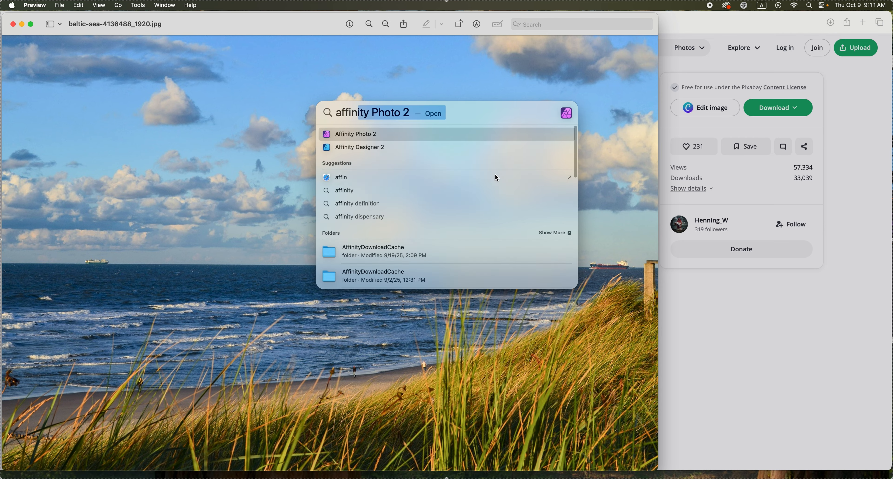
left_click(371, 138)
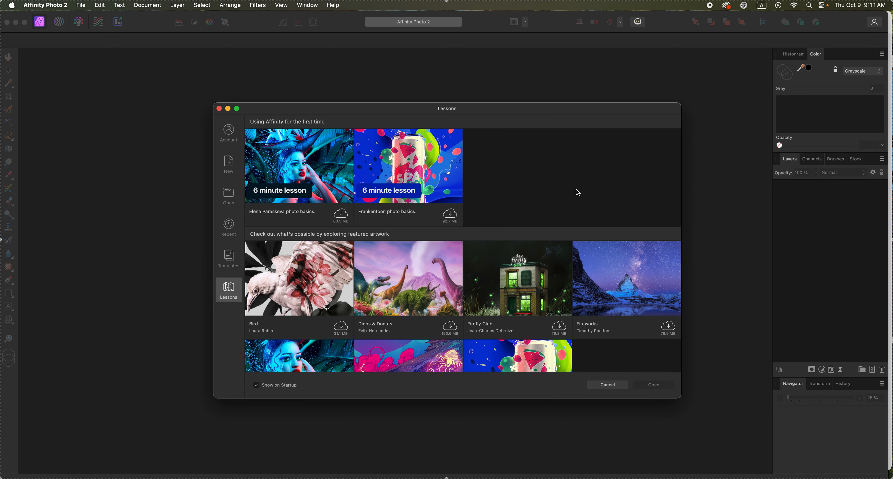
Check the template and new document options, and open IMG_7185.JPG from the Downloads folder.
left_click(226, 261)
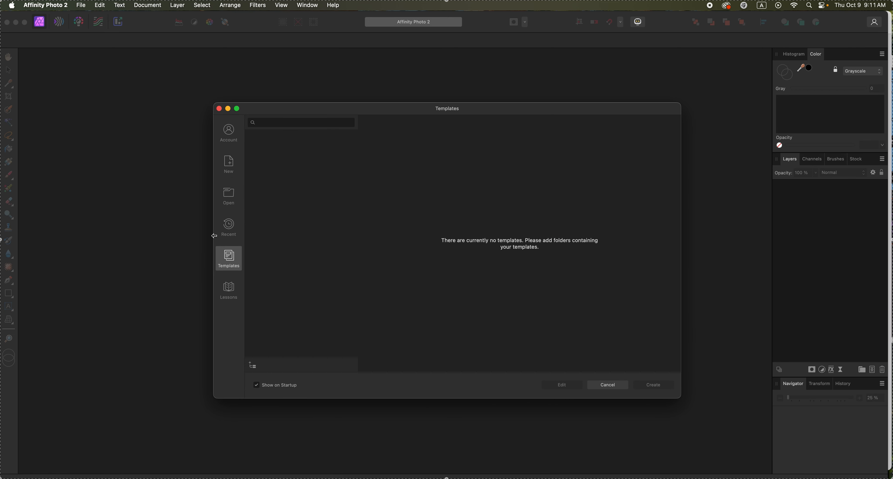
left_click(229, 163)
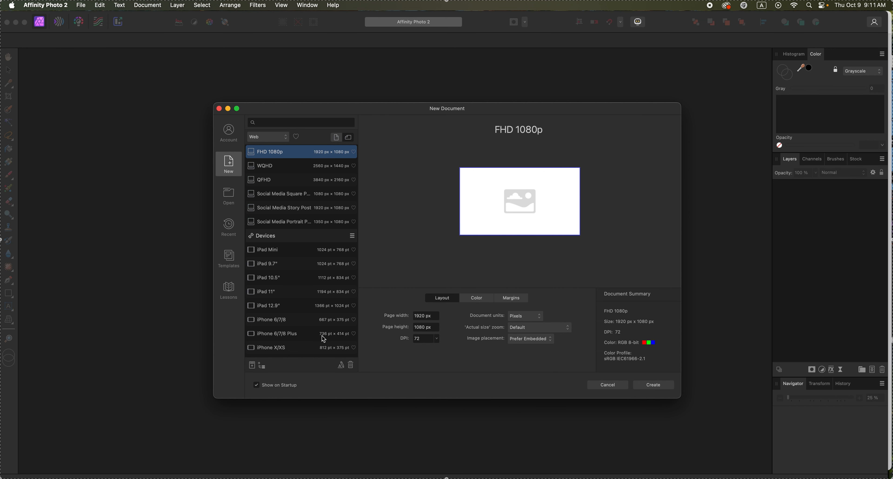
left_click(231, 196)
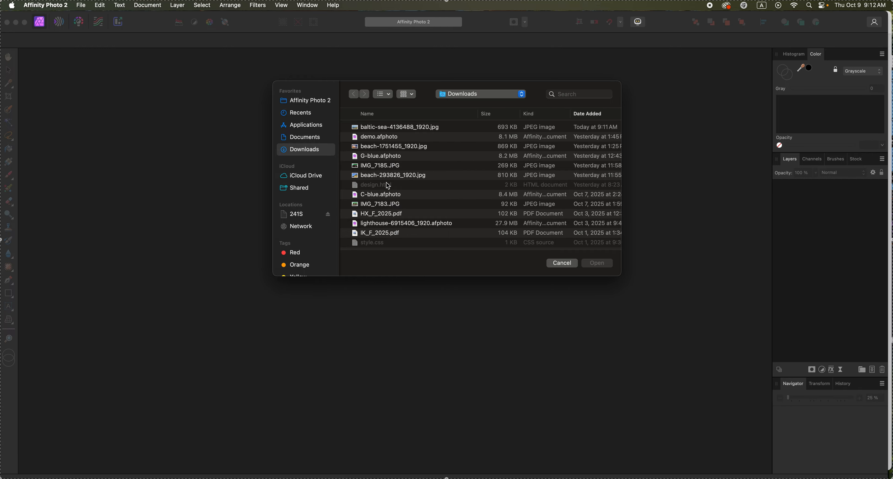
left_click(380, 167)
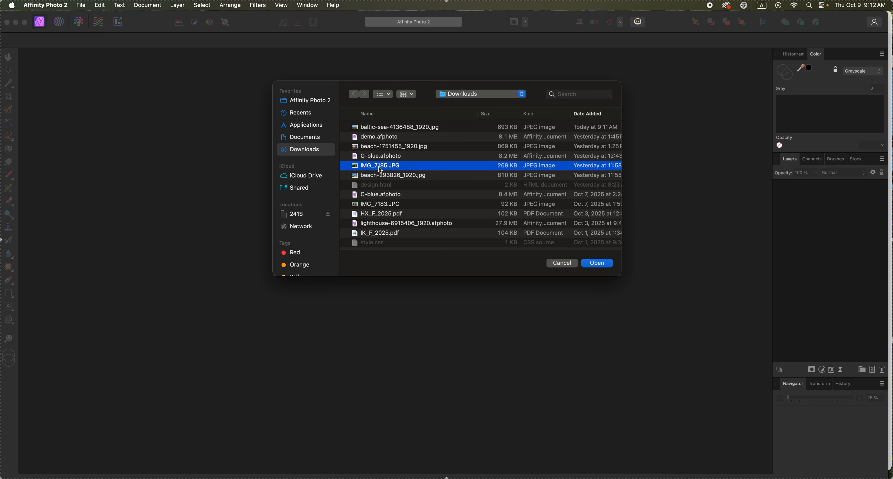
left_click(602, 264)
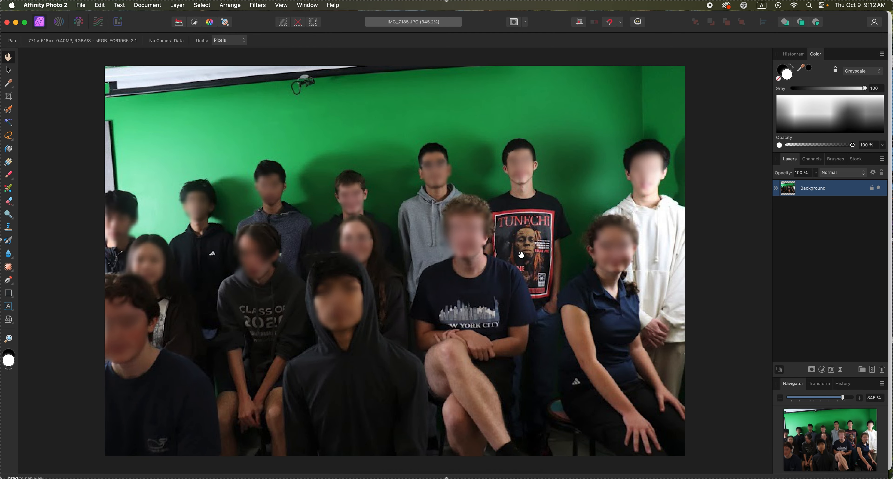
Examine the marquee tool variants and try out the Move Tool and the Rectangular Marquee Tool.
key("m")
left_click(9, 137)
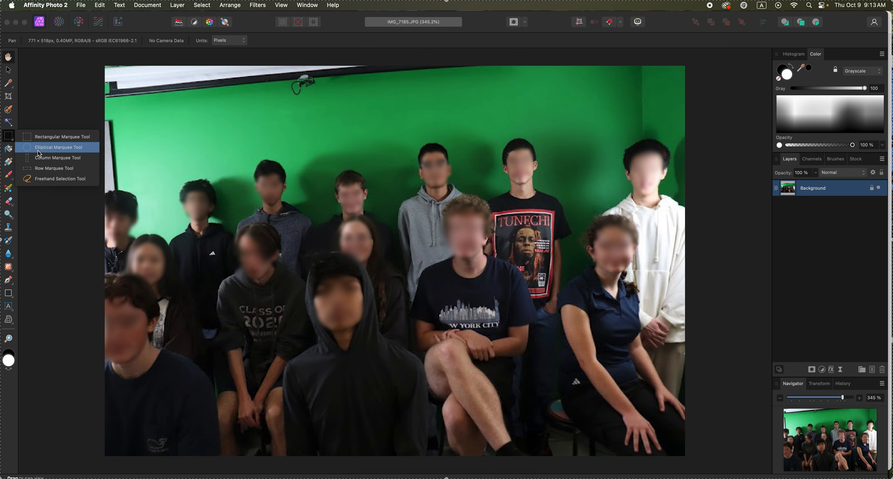
left_click(7, 139)
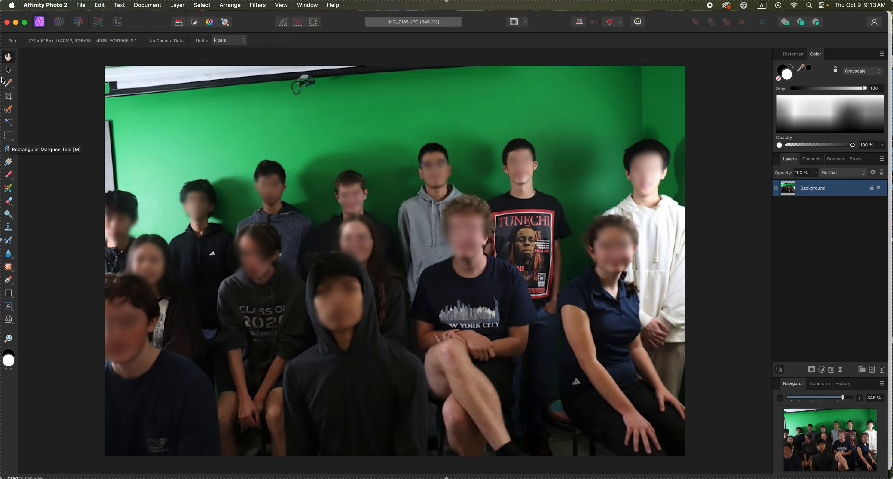
left_click(8, 70)
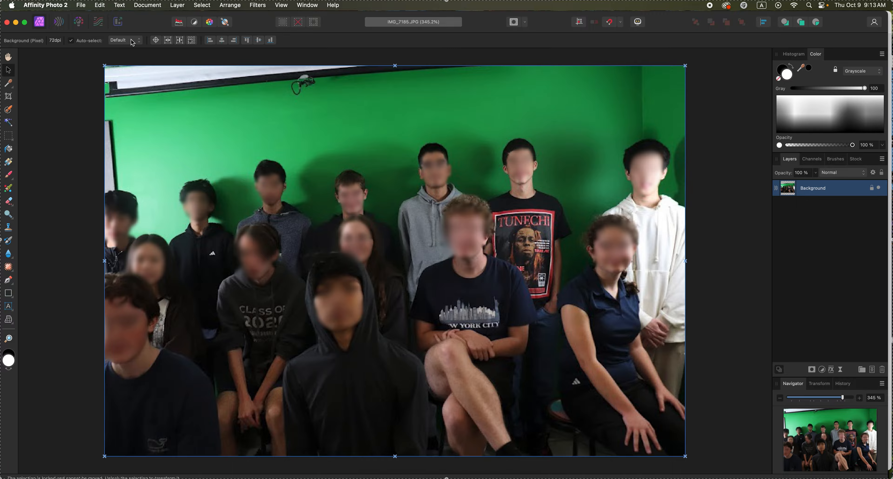
left_click(9, 136)
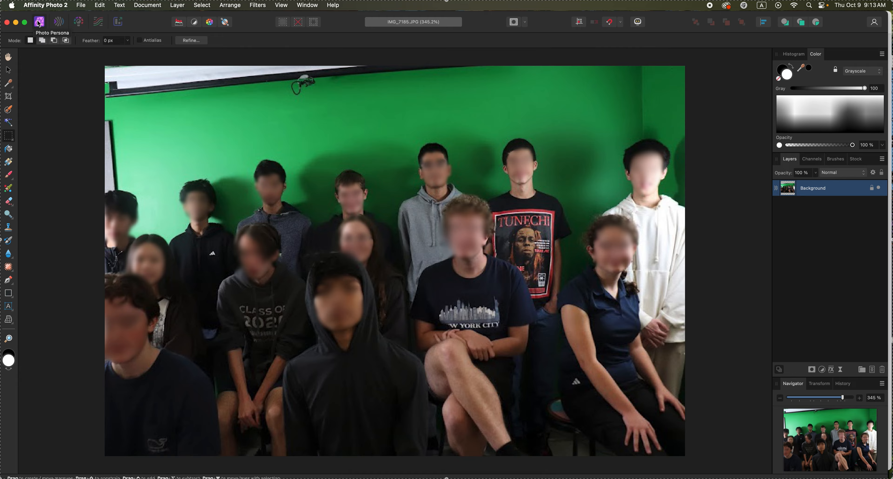
Enter the Liquify Persona and leave it without applying any changes.
left_click(56, 23)
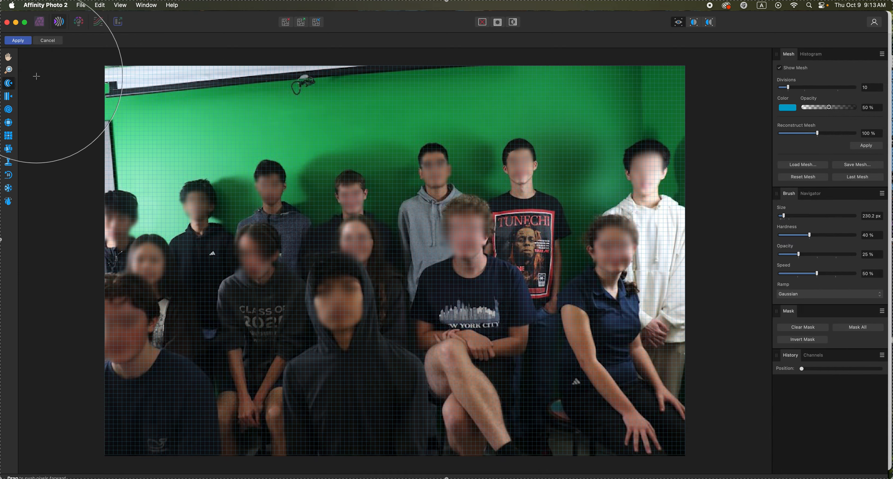
left_click(52, 41)
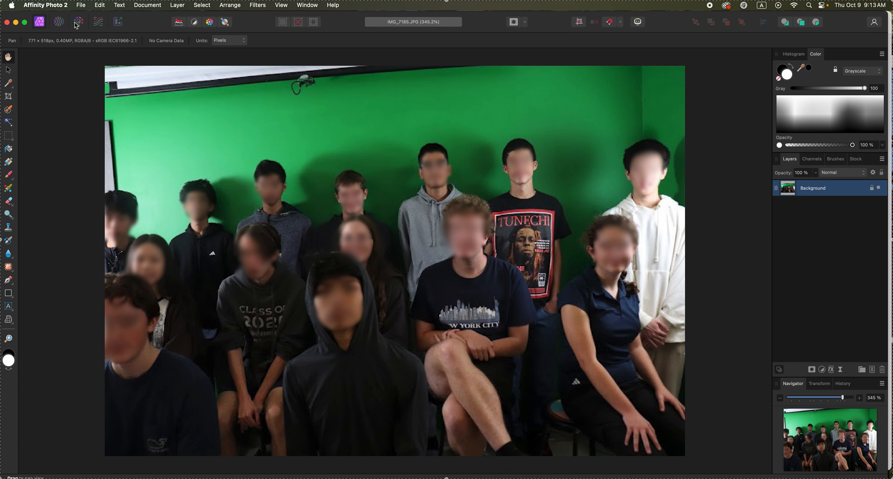
Look at the Develop and Export Personas without applying any changes, and return to the Photo Persona.
left_click(79, 22)
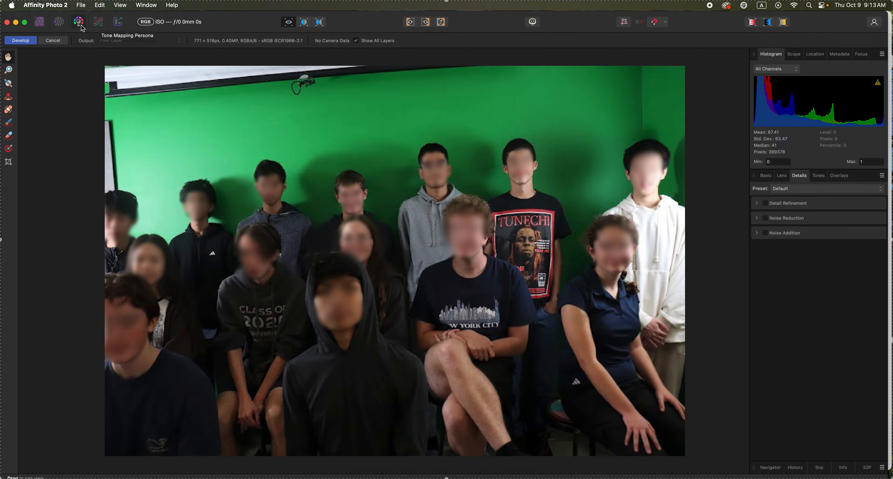
left_click(61, 39)
left_click(118, 22)
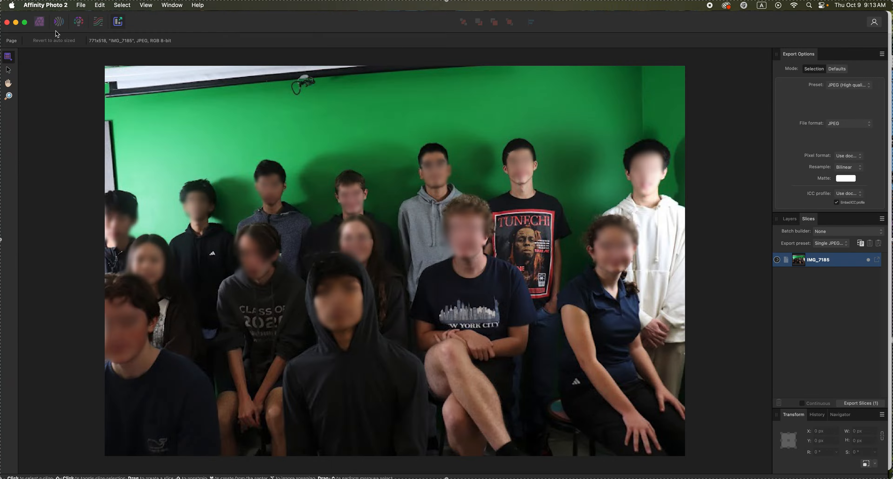
left_click(40, 22)
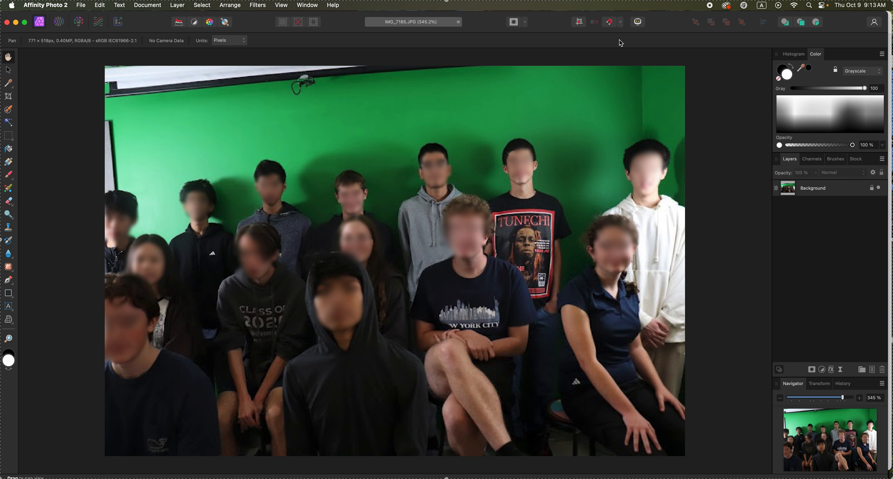
Examine the histogram, color and brush options, and return to the layer list with the Background layer selected.
left_click(787, 55)
left_click(822, 55)
left_click(823, 189)
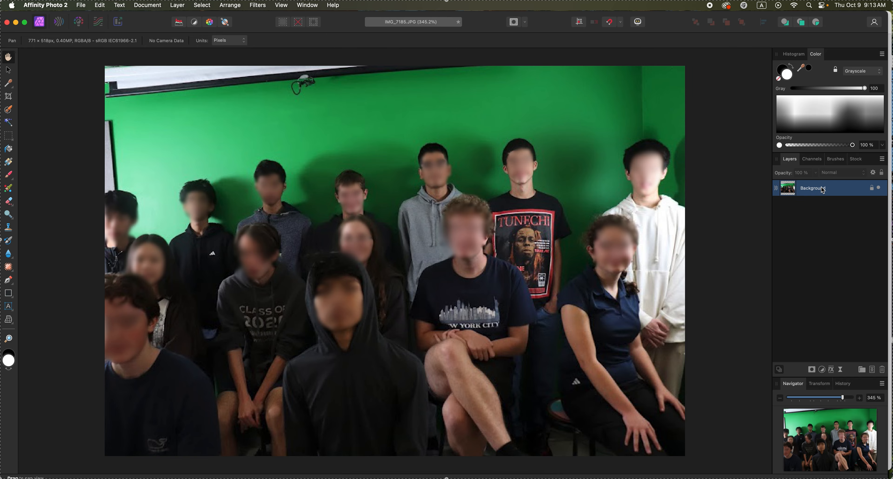
left_click(838, 160)
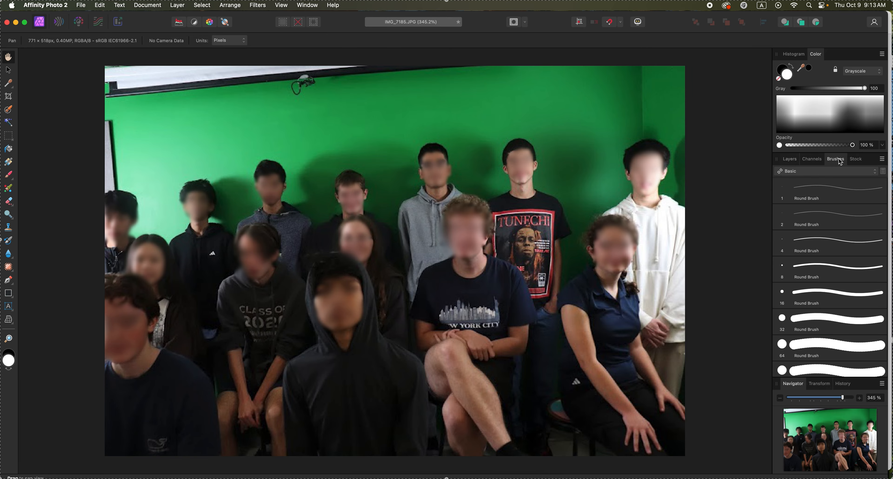
left_click(794, 161)
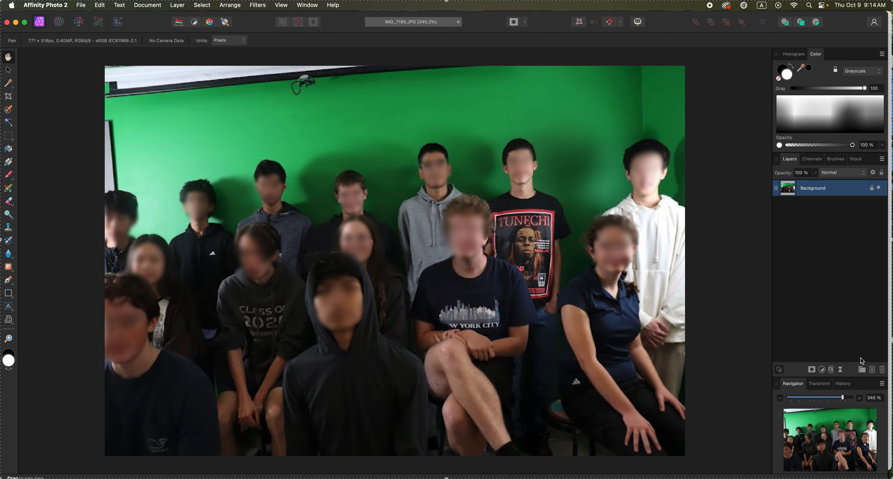
Set the zoom to 100%, and practise zooming in and out and panning around the group photo.
mouse_move(848, 396)
left_mouse_down()
mouse_move(830, 399)
mouse_move(848, 399)
left_mouse_up()
mouse_move(838, 432)
left_mouse_down()
mouse_move(833, 419)
mouse_move(851, 424)
left_mouse_up()
left_click(877, 400)
type("100")
key("Return")
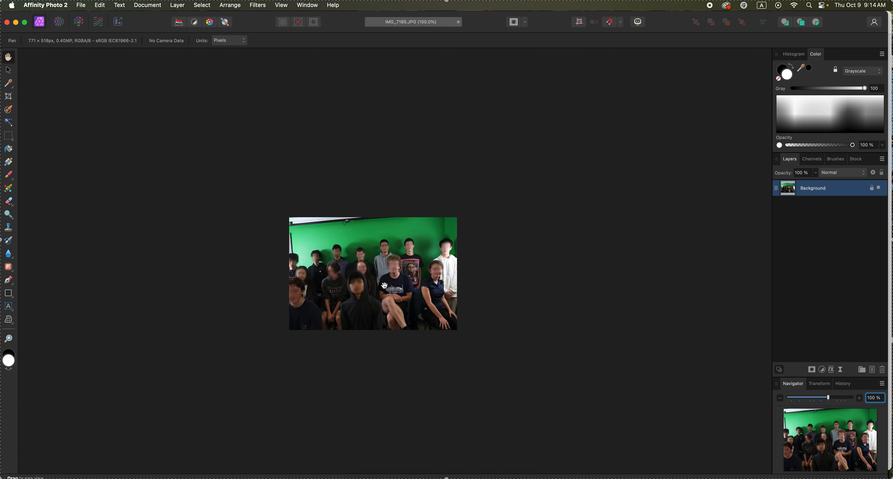
scroll(385, 285, "up", 8)
scroll(385, 285, "down", 4)
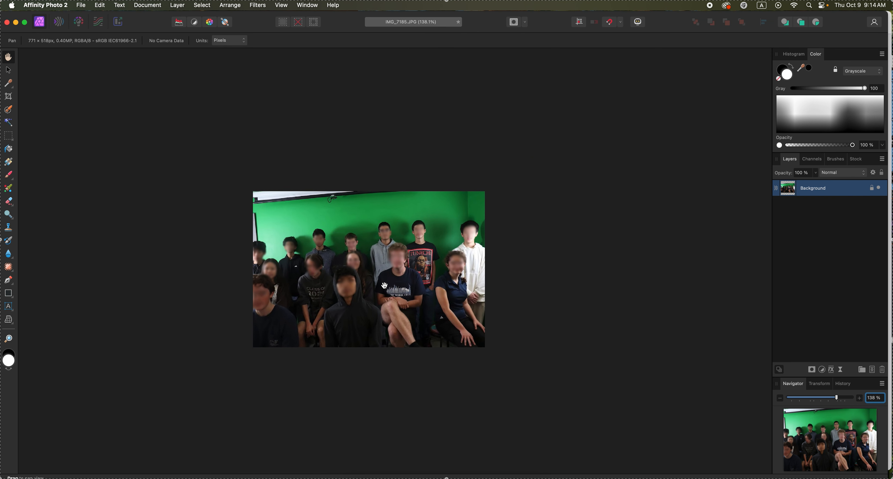
scroll(384, 285, "up", 6)
scroll(385, 285, "down", 2)
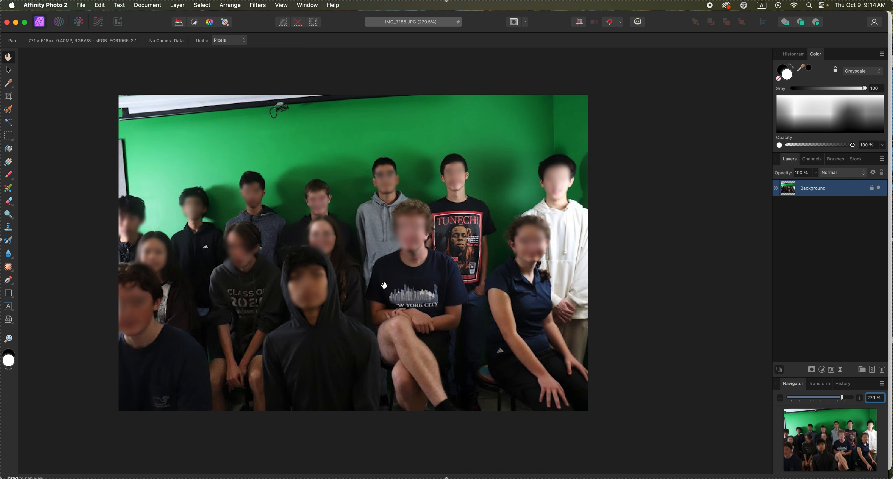
scroll(384, 285, "down", 2)
scroll(385, 285, "left", 2)
scroll(384, 285, "up", 3)
scroll(384, 285, "right", 3)
scroll(385, 285, "left", 3)
scroll(384, 285, "up", 2)
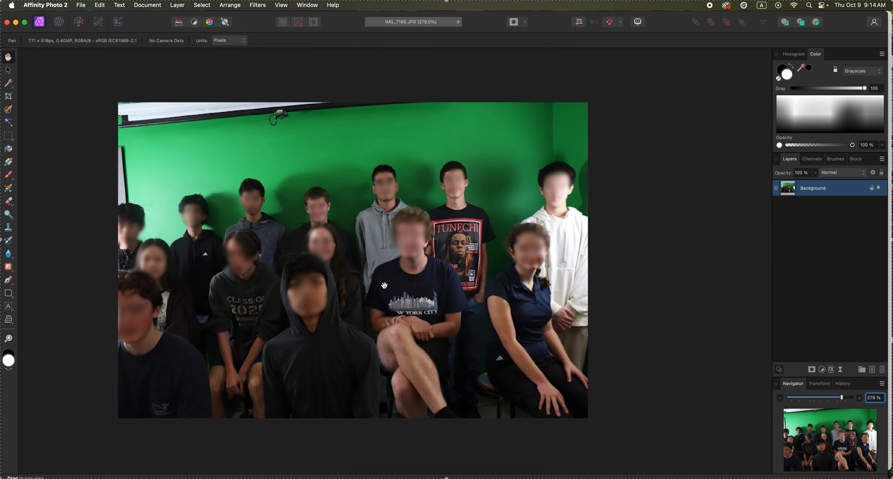
Open the edit history, step back to the Export setup (assistant) entry, and return to the latest entry.
left_click(843, 384)
mouse_move(881, 397)
left_mouse_down()
mouse_move(839, 395)
mouse_move(892, 401)
left_mouse_up()
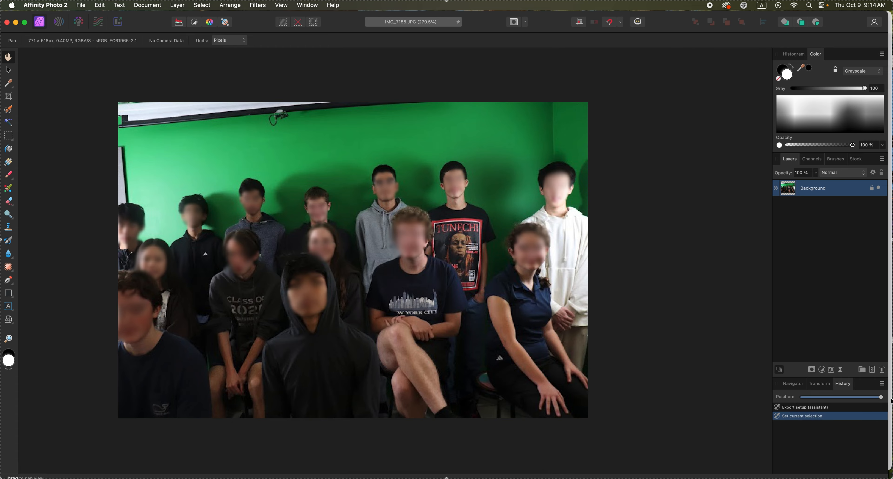
left_click(820, 406)
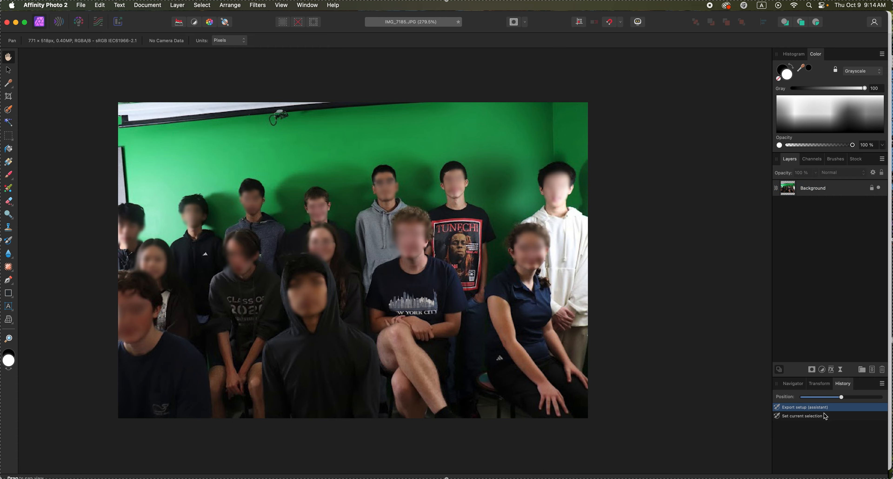
left_click(825, 415)
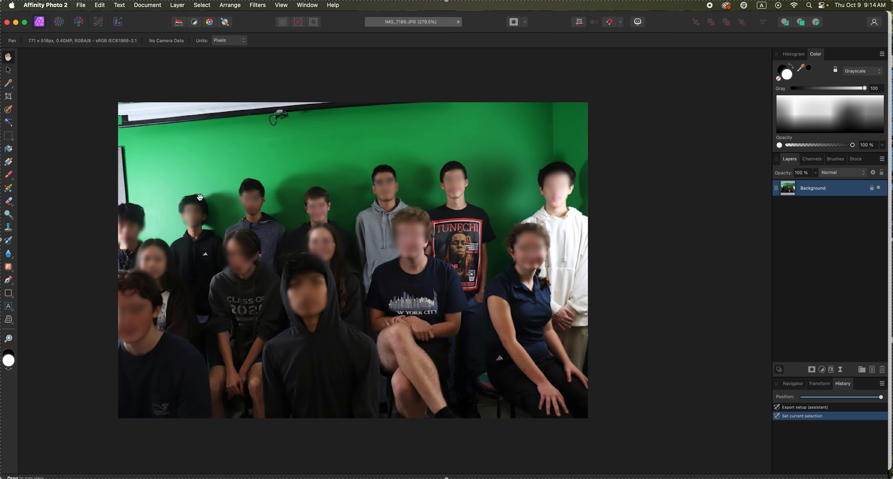
Delete a full-width strip along the photo's upper edge using a rectangular marquee selection, and clear the selection.
left_click(8, 138)
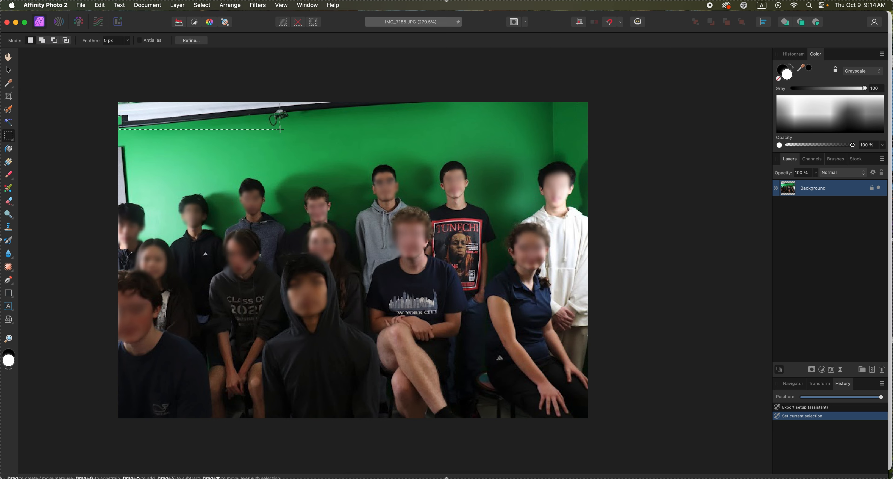
left_click_drag(280, 129, 588, 133)
left_click(586, 134)
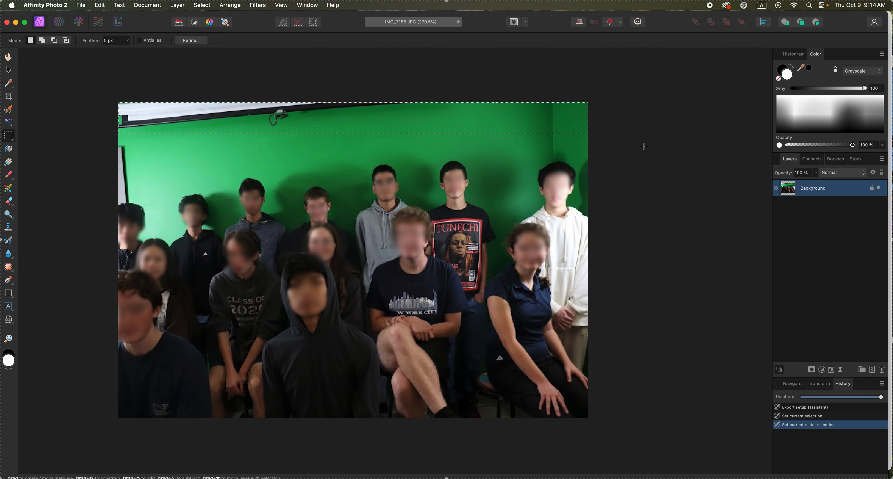
key("Delete")
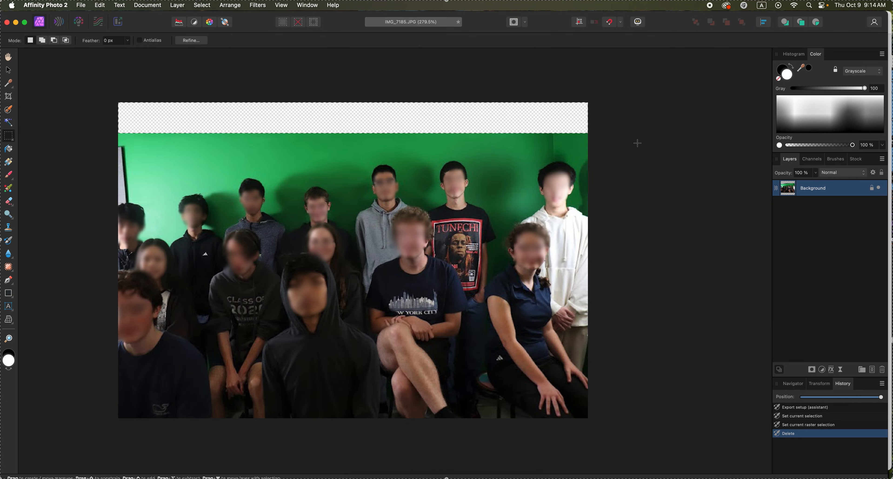
key("super+d")
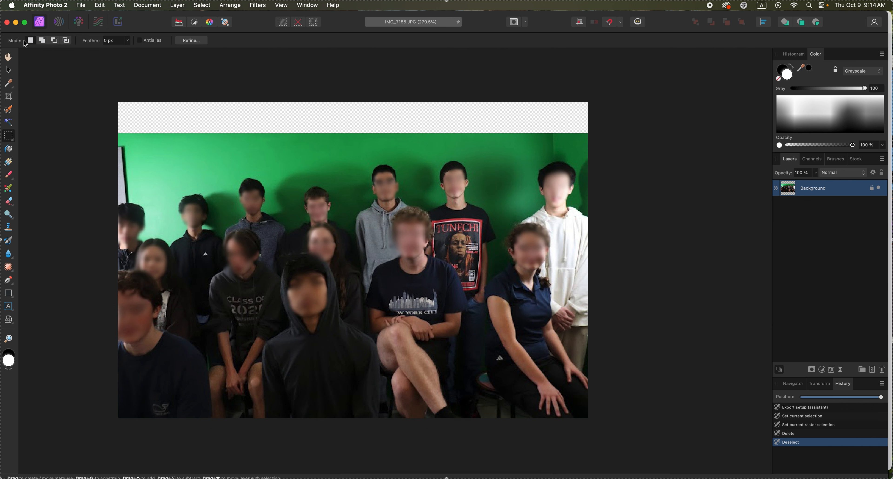
Try rectangular marquees across the upper edge of the green wall with the new, add and intersect selection modes.
left_click_drag(196, 149, 196, 148)
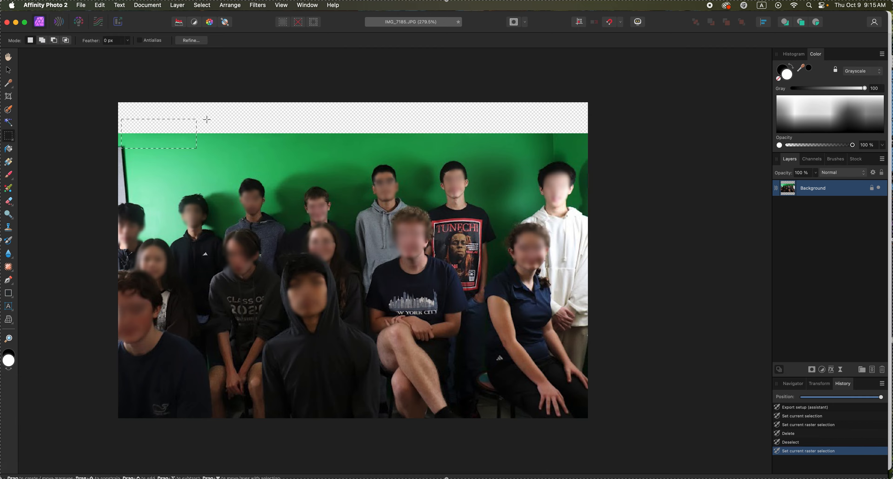
left_click_drag(263, 147, 263, 147)
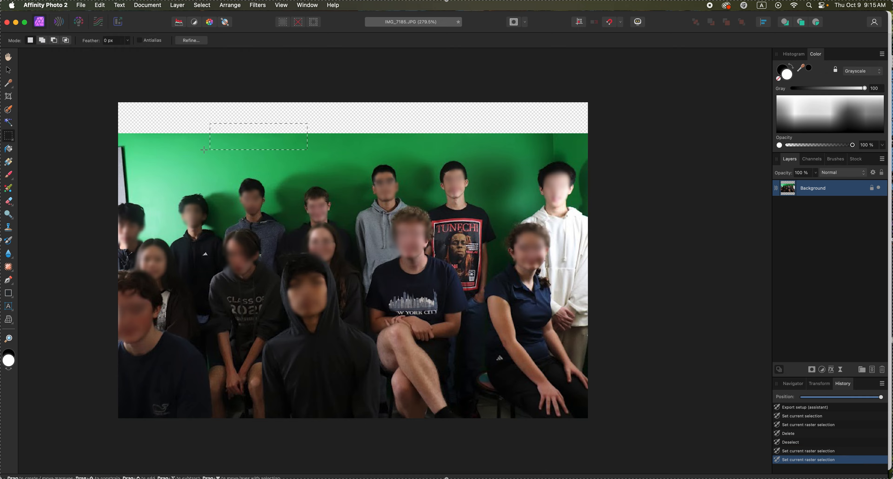
mouse_move(195, 151)
left_mouse_down()
mouse_move(208, 150)
mouse_move(210, 166)
mouse_move(188, 139)
left_mouse_up()
left_click(41, 40)
left_click(67, 42)
left_click_drag(328, 118, 259, 148)
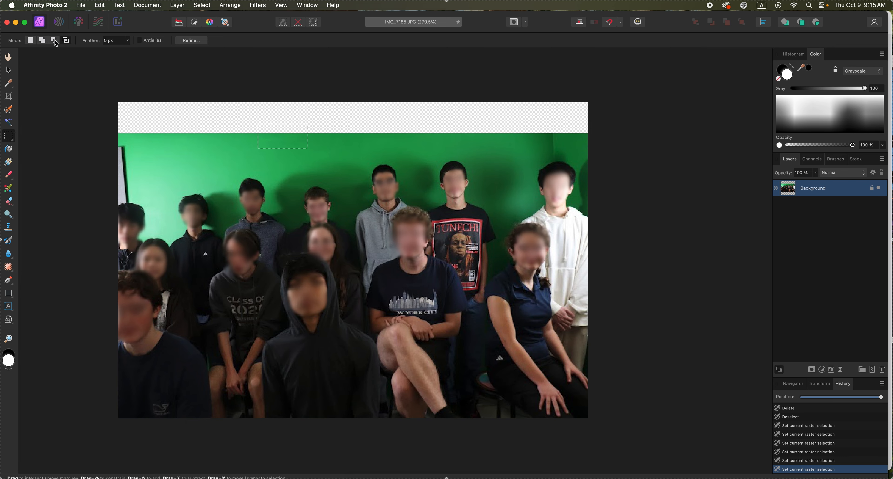
left_click(34, 42)
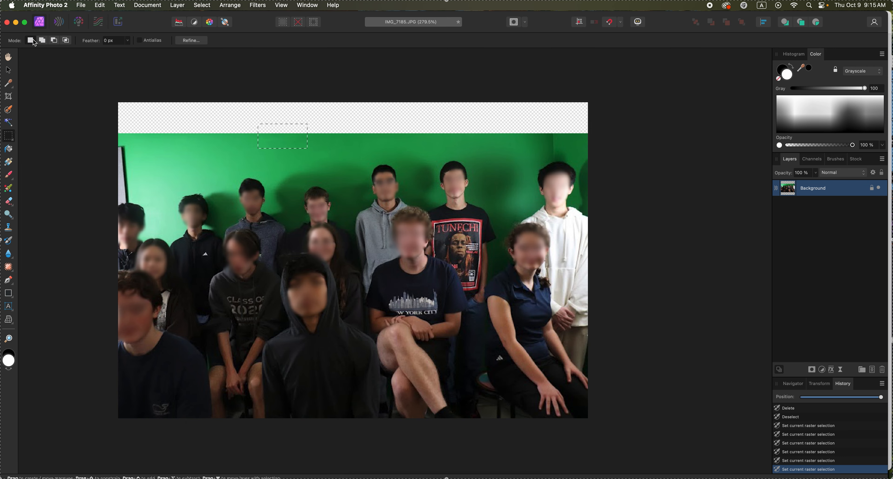
left_click(7, 139)
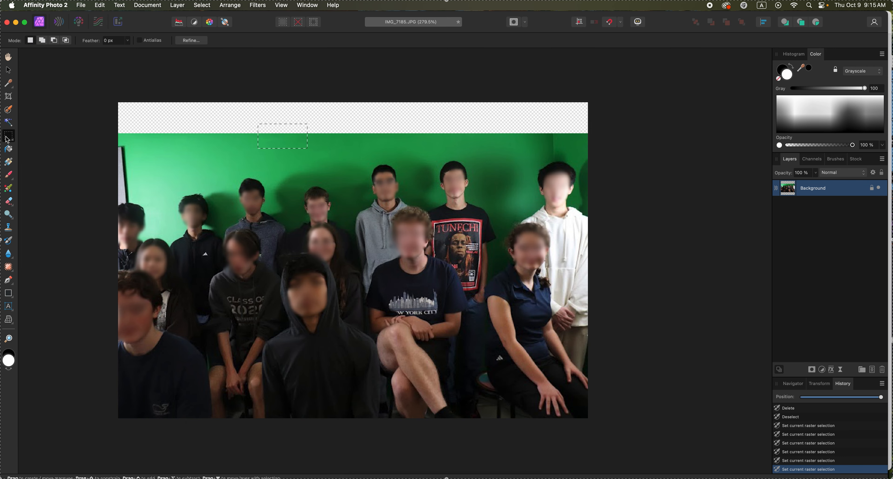
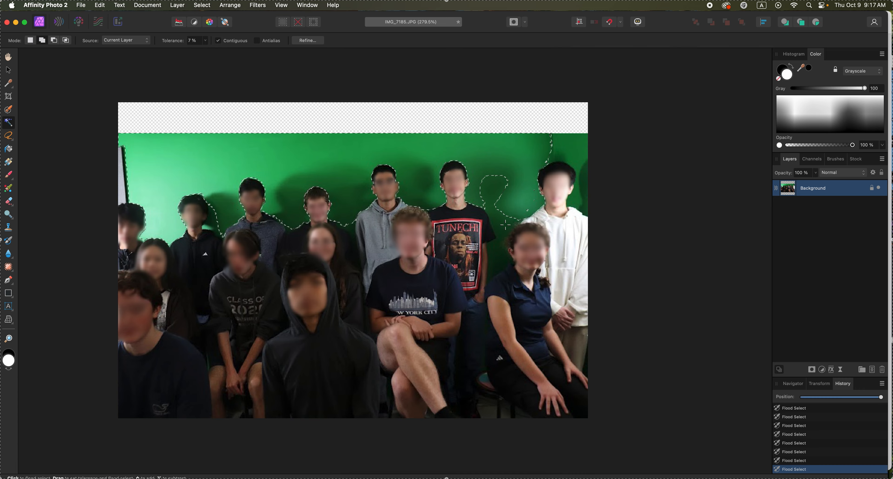
Add the remaining green wall areas beside the two people on the right to the flood selection at 7% tolerance.
left_click(505, 225)
left_click(572, 190)
left_click(583, 183)
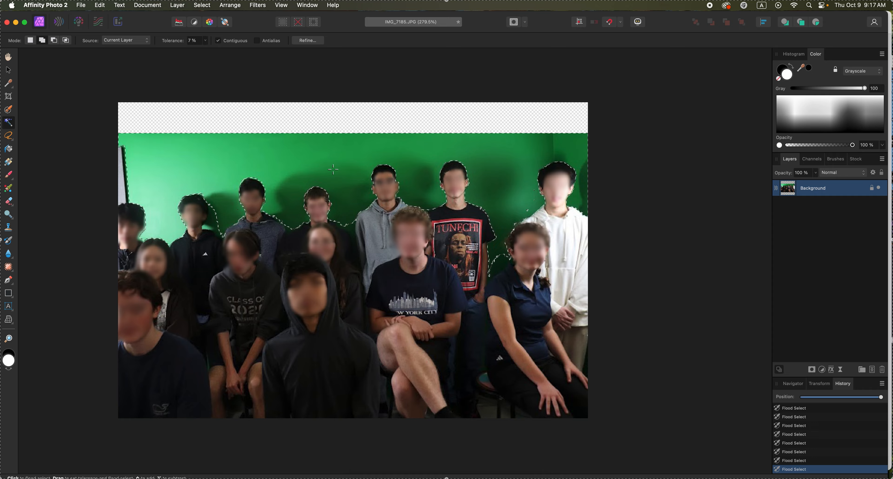
Try a non-contiguous flood selection on the dark green shadow, undo it, and clear the selection.
left_click(219, 41)
left_click(212, 220)
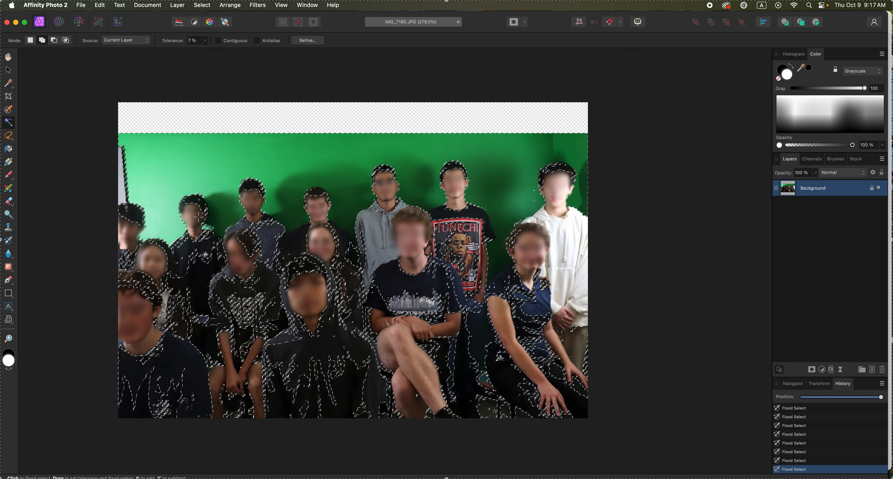
key("super+z")
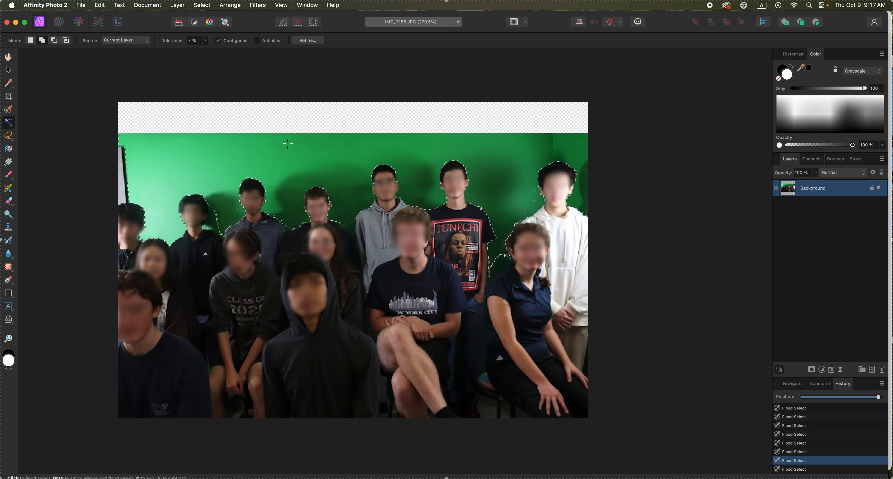
key("super+d")
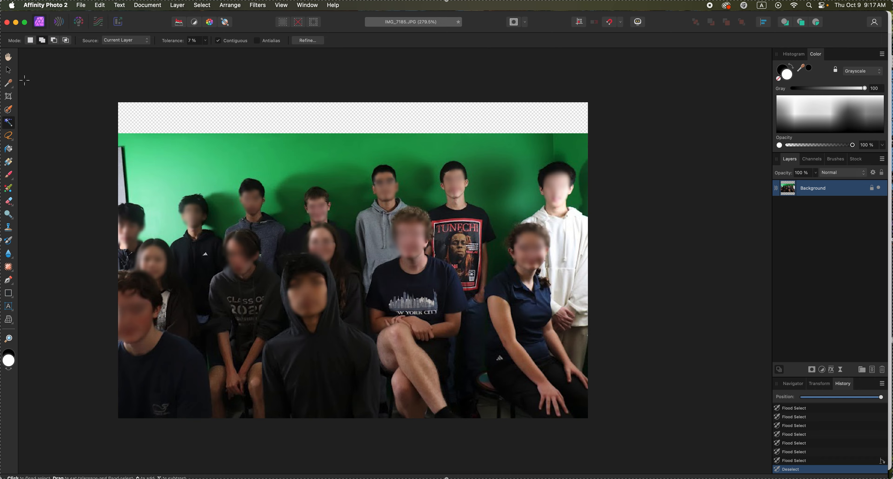
Select the photo's greens by color range.
left_click(199, 6)
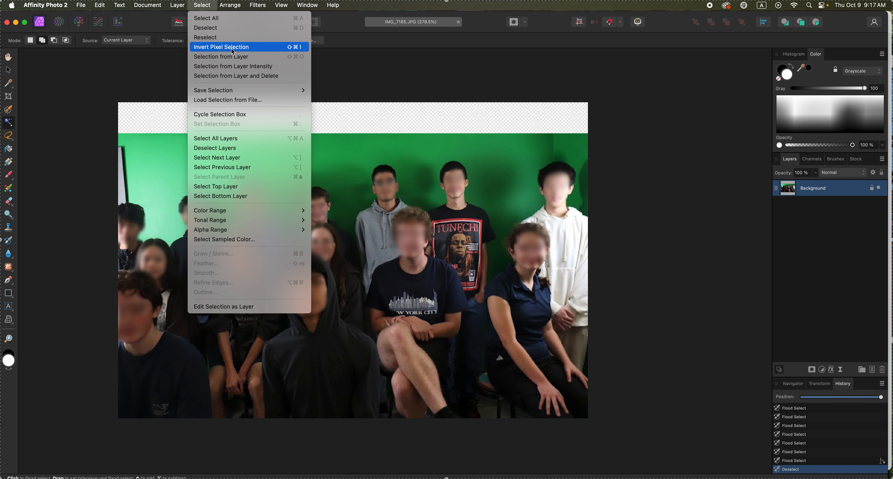
mouse_move(229, 211)
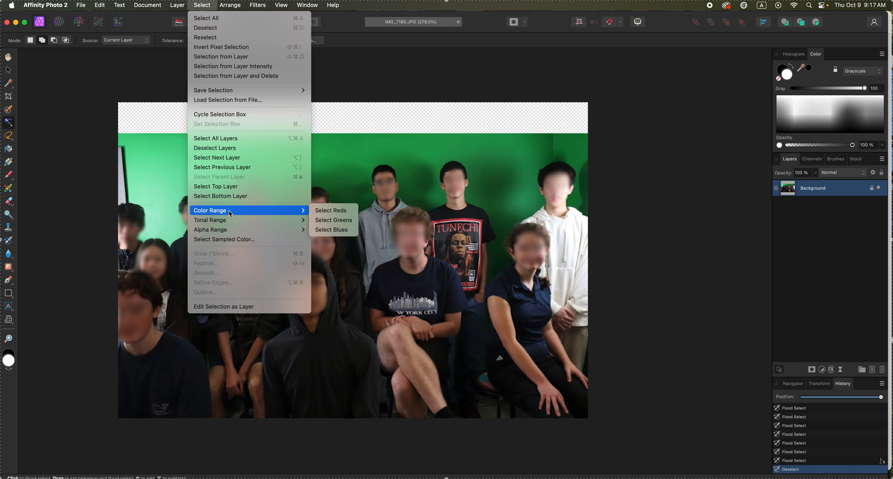
left_click(322, 220)
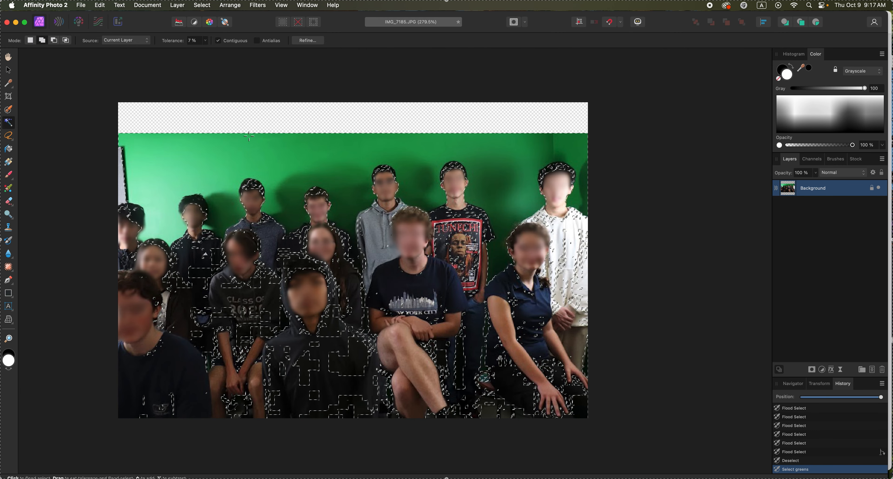
Try to select the green wall by sampled color, using the RGB Cube model and a tolerance of 41%.
left_click(202, 4)
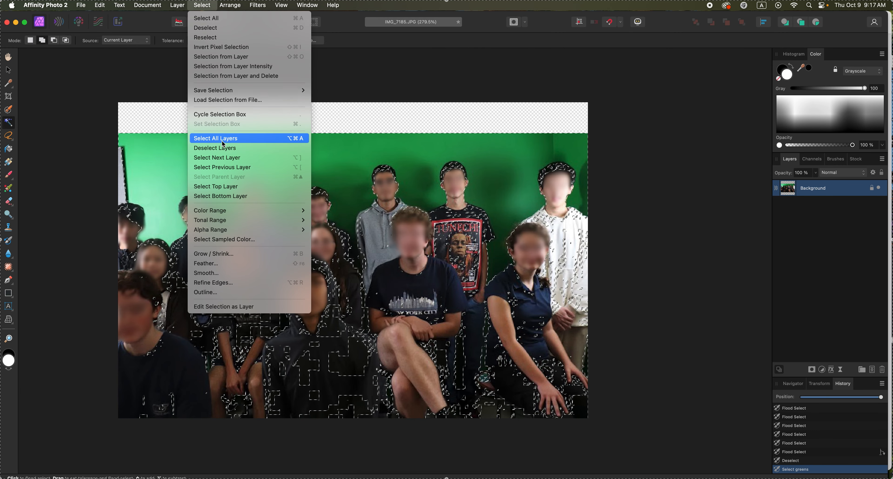
left_click(228, 239)
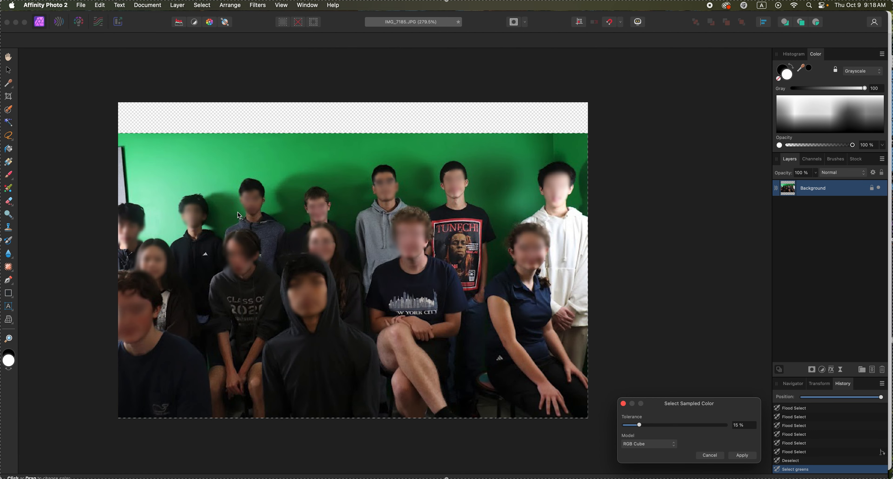
left_click(281, 152)
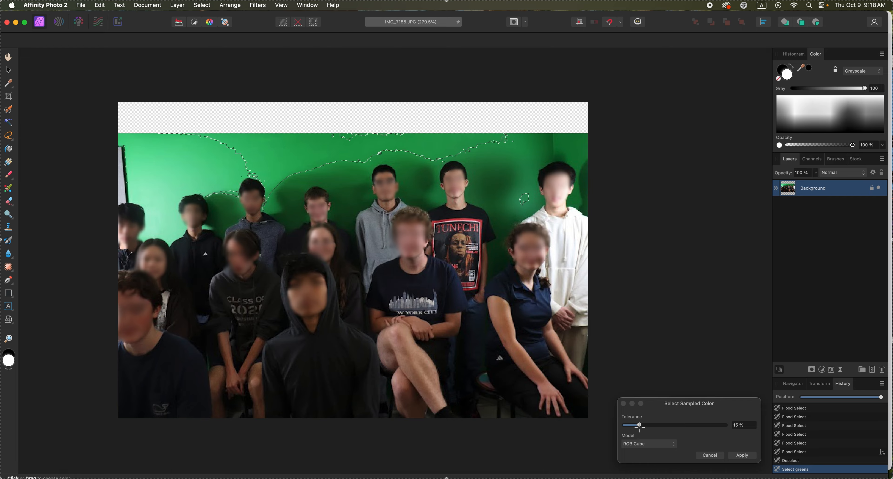
left_click_drag(640, 426, 665, 424)
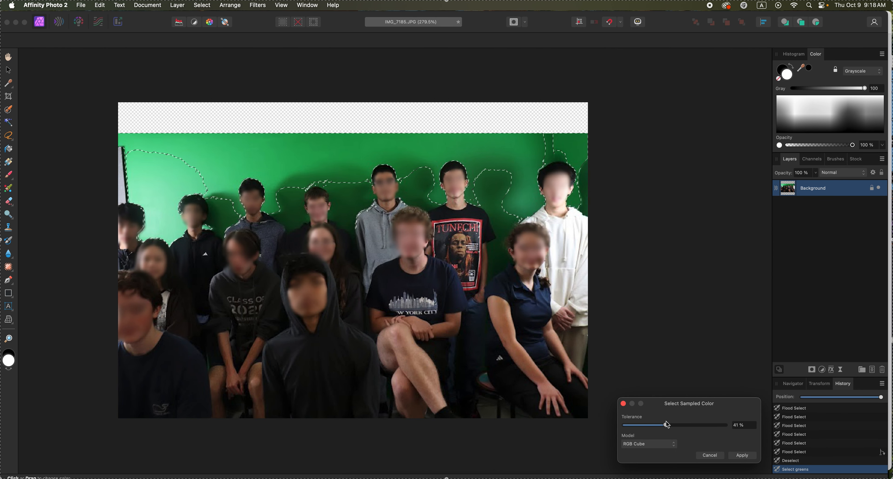
left_click(746, 456)
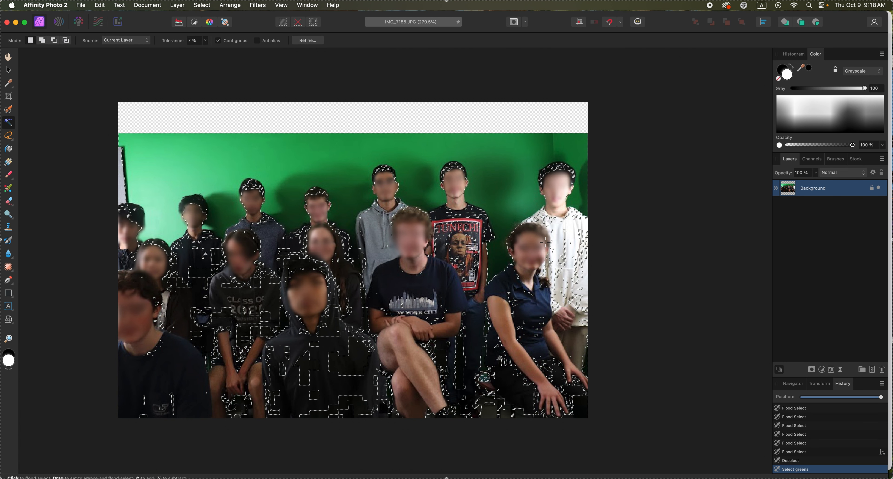
Clear the selection and brush-select the green wall above the people on the left, using a 36 px Selection Brush.
key("super+d")
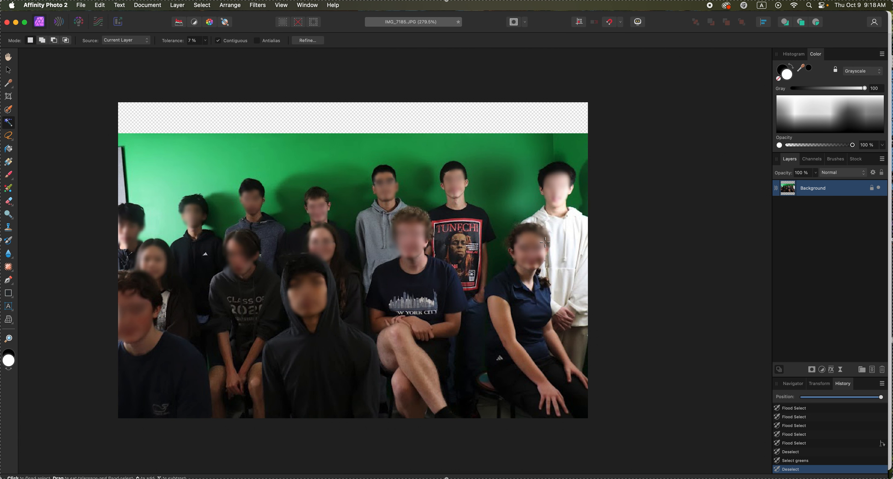
left_click(9, 110)
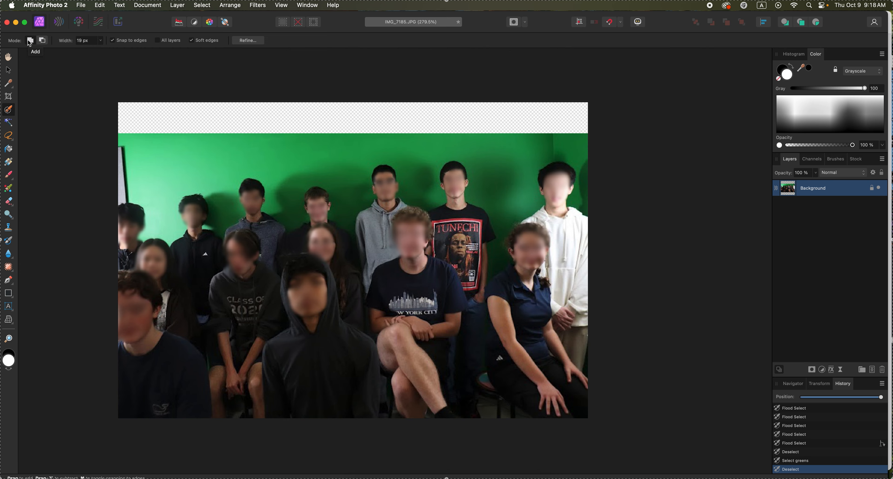
left_click(41, 40)
left_click(100, 41)
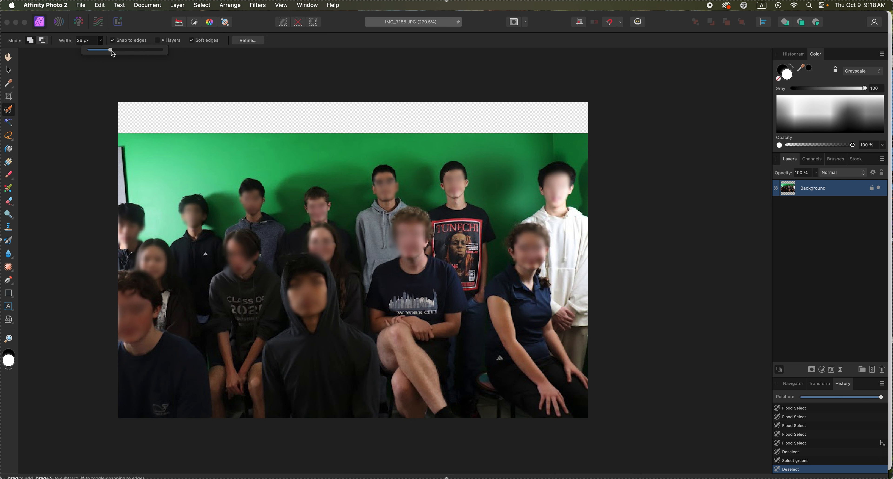
left_click(121, 190)
left_click(140, 187)
left_click(174, 184)
left_click(200, 164)
left_click(216, 191)
left_click(224, 202)
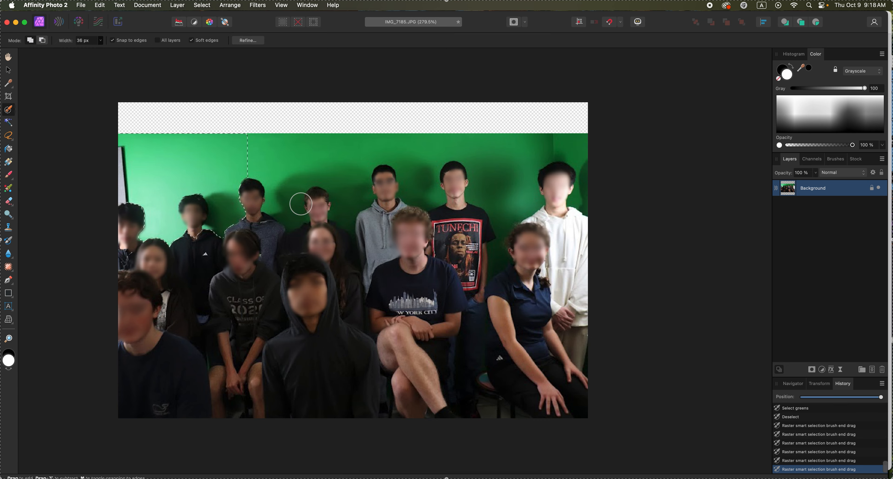
Extend the brush selection across the shadowed green wall around the heads in the middle of the back row.
left_click(291, 208)
left_click_drag(353, 200, 352, 164)
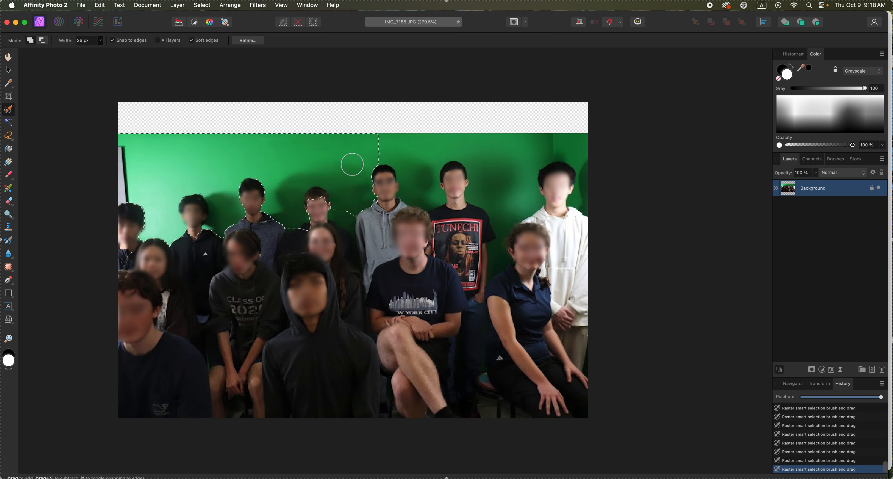
left_click(348, 211)
left_click_drag(420, 187, 425, 152)
Add the narrow green area beside the black graphic T-shirt with a 15 px Selection Brush, and switch the brush to subtracting.
left_click(100, 40)
left_click_drag(99, 50, 87, 52)
left_click(499, 258)
left_click(43, 40)
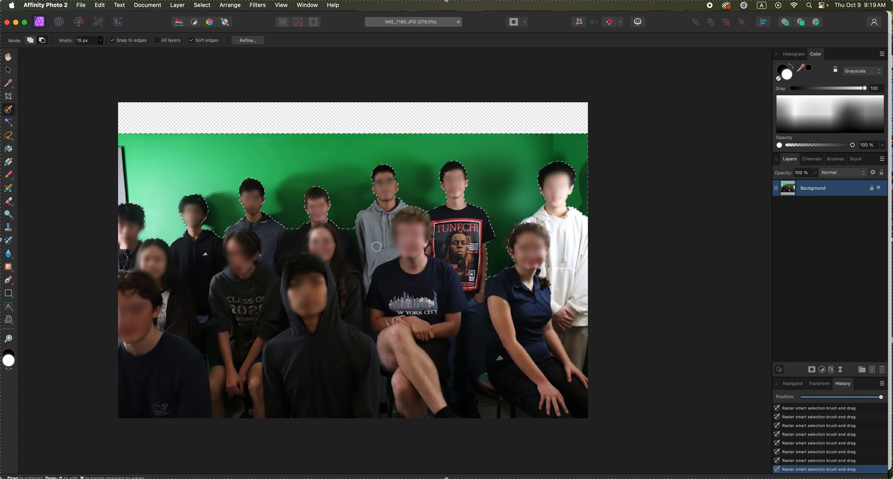
Save the wall selection as a spare channel and clear the active selection.
left_click(206, 5)
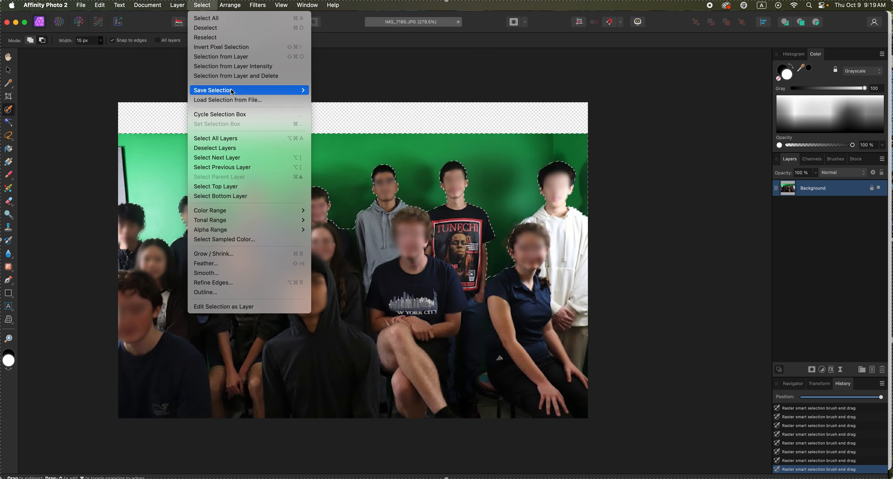
mouse_move(233, 91)
left_click(349, 93)
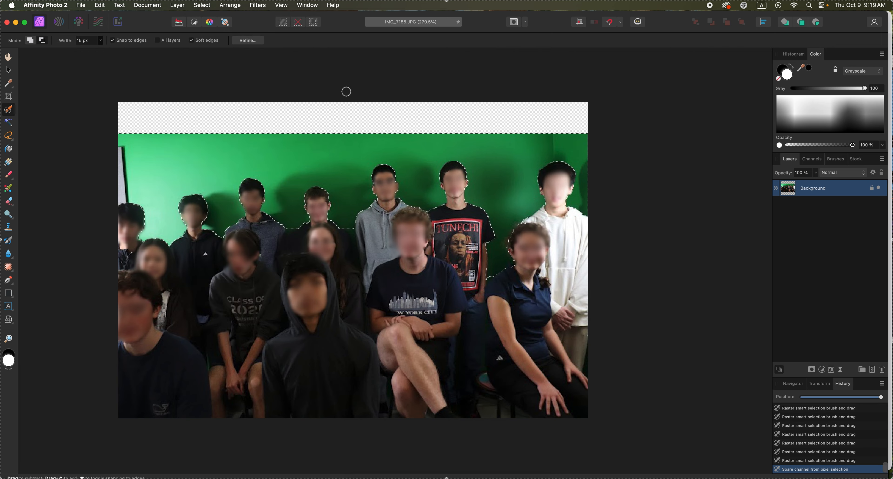
key("super+d")
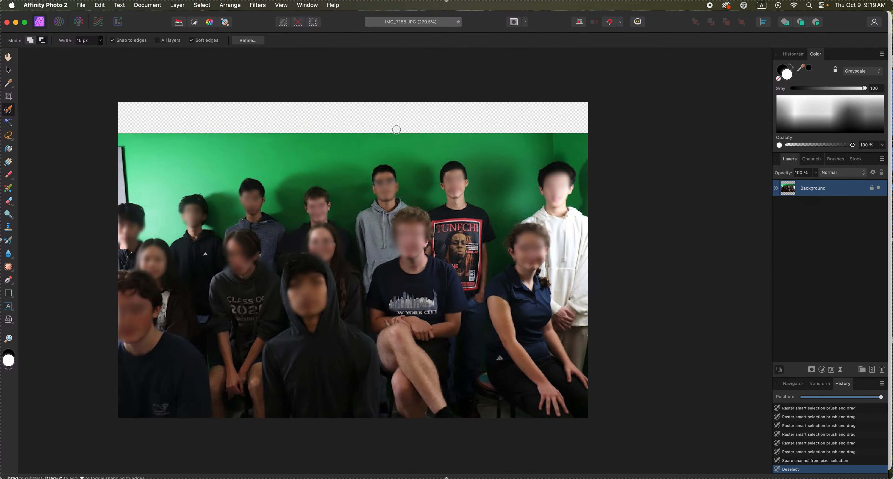
Load the saved spare channel back as the pixel selection.
scroll(397, 129, "down", 5)
scroll(397, 129, "up", 5)
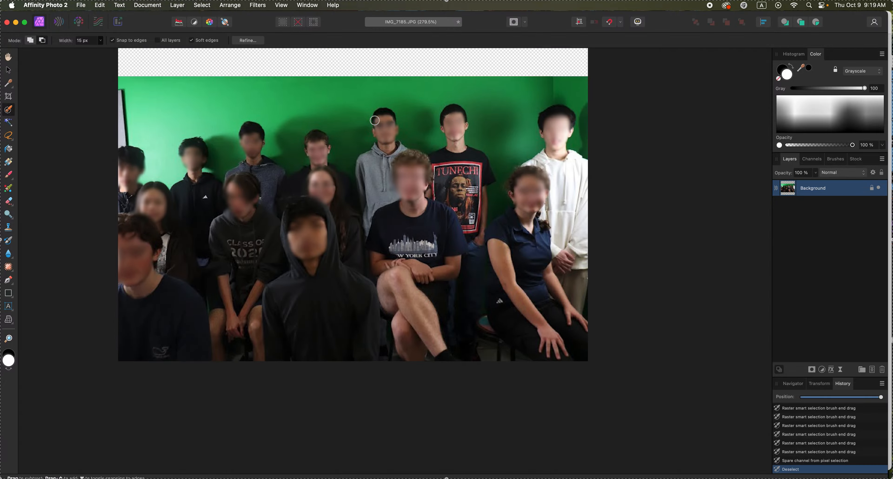
left_click(808, 159)
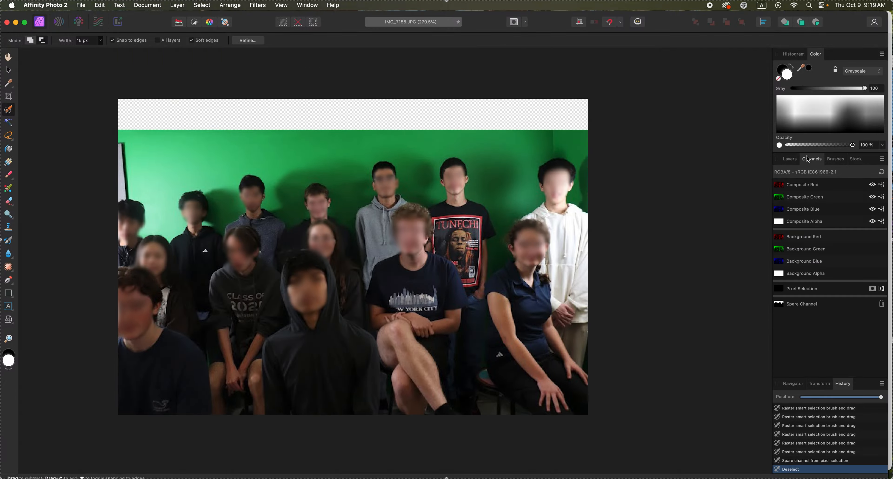
right_click(800, 304)
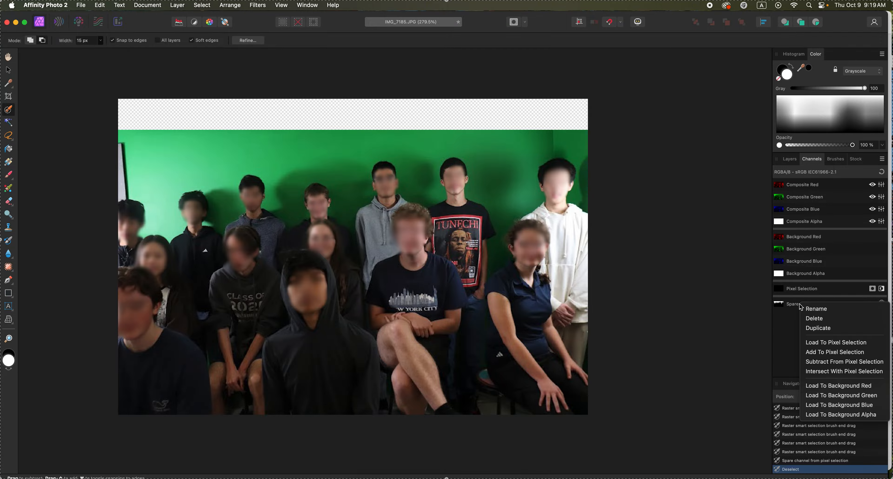
left_click(836, 342)
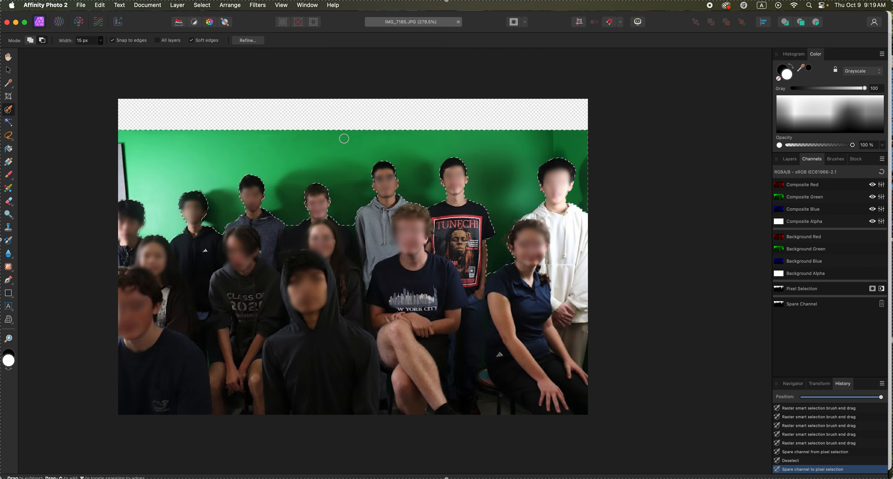
left_click(82, 6)
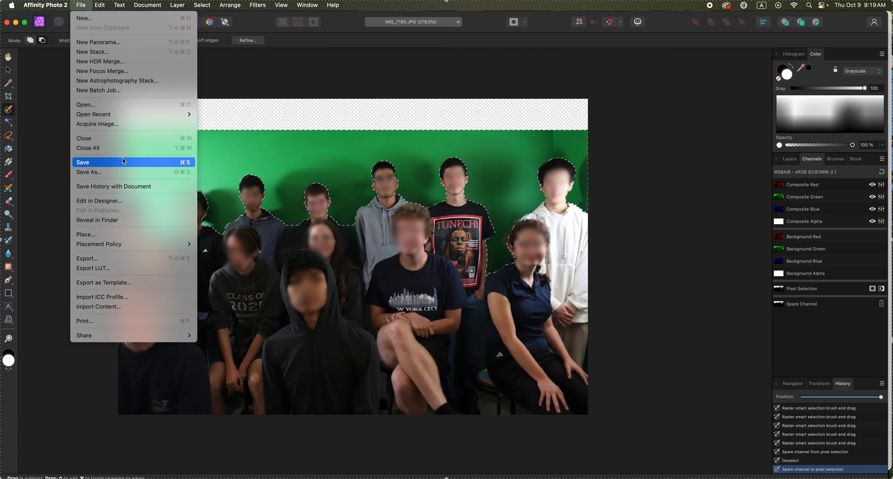
left_click(133, 163)
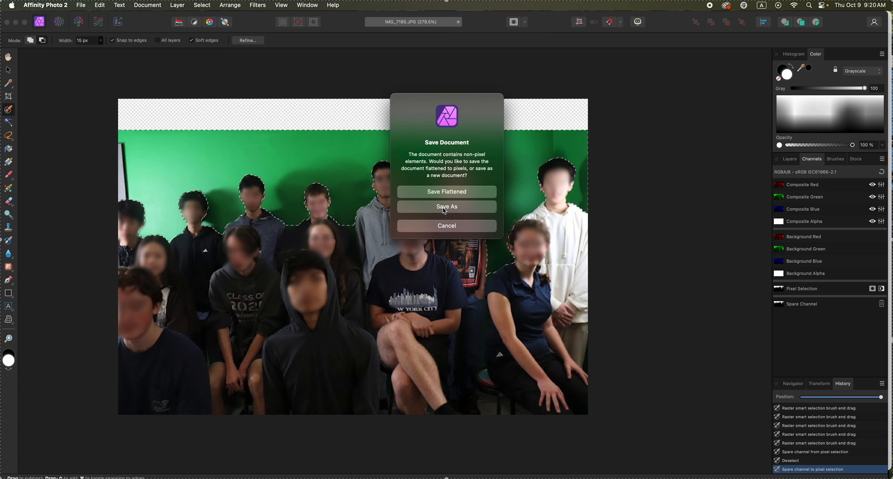
left_click(454, 226)
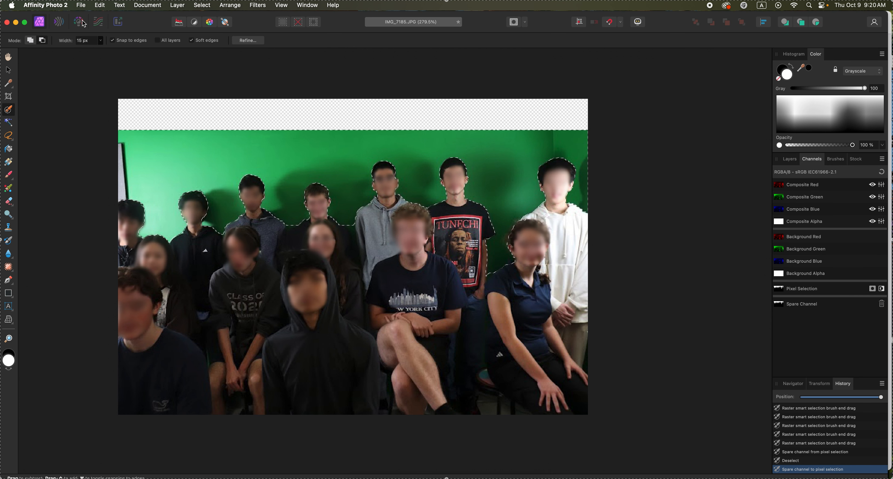
left_click(82, 7)
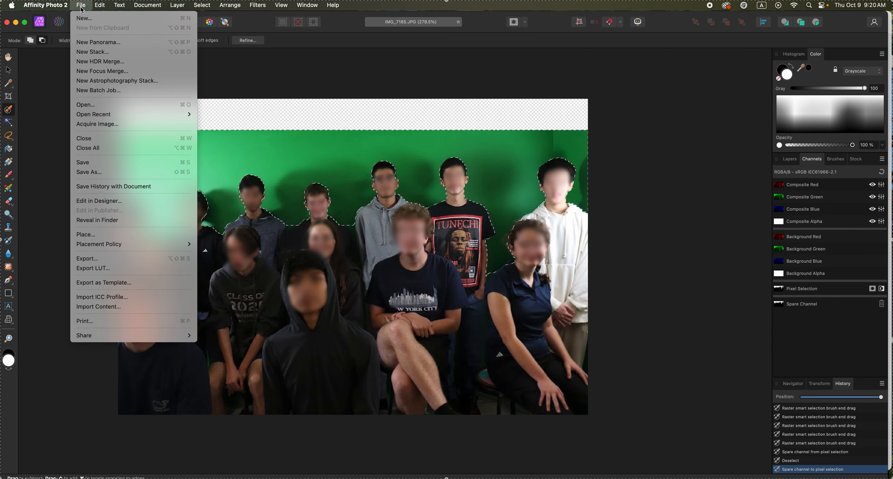
left_click(101, 173)
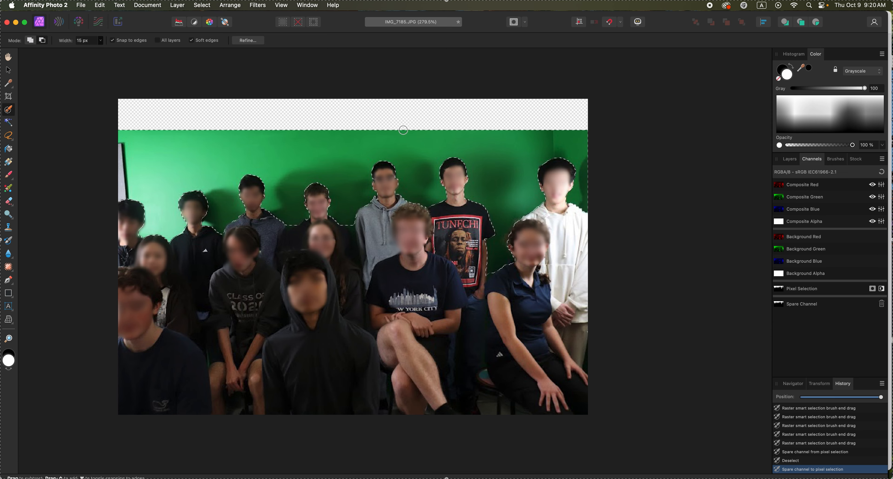
Turn on Quick Mask for the wall selection and enlarge the people on the left for editing.
left_click(514, 22)
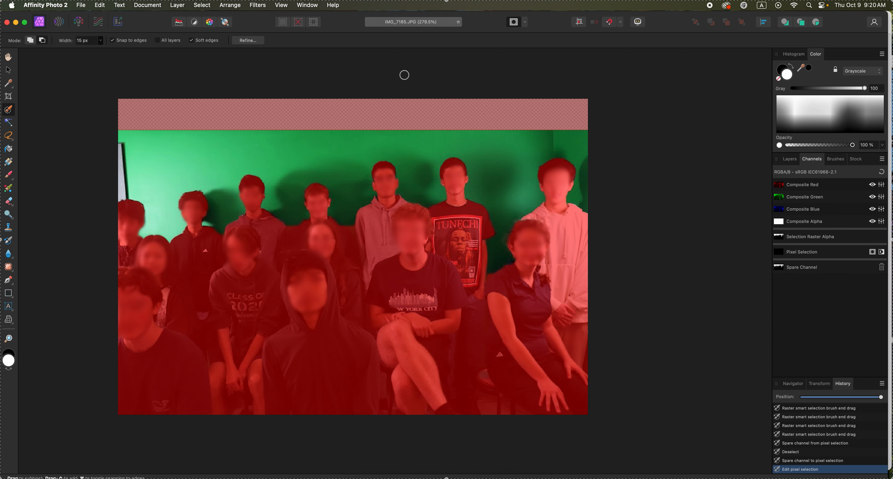
scroll(136, 196, "up", 2)
scroll(135, 197, "up", 5)
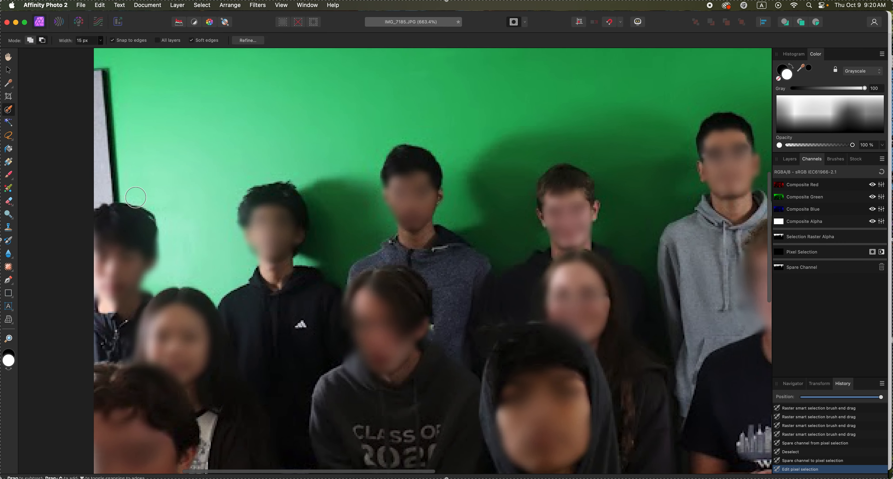
scroll(136, 197, "up", 3)
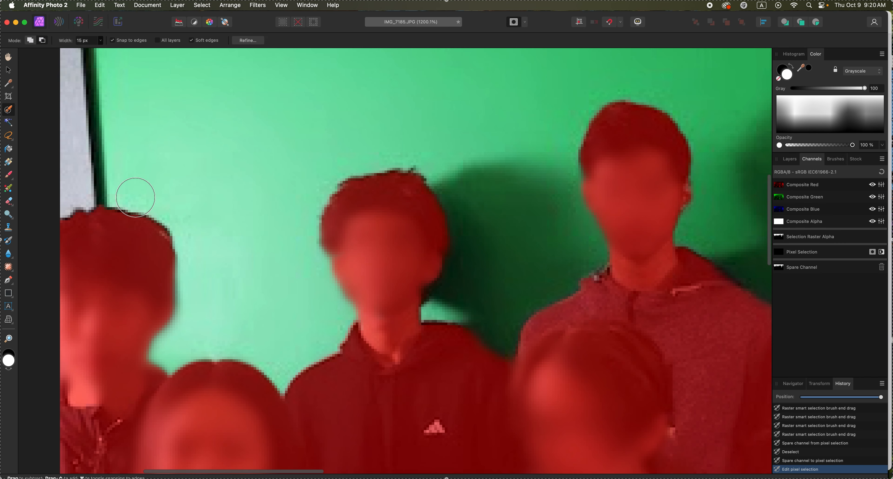
Paint a short black test stroke on the wall with the 17 px Paint Brush and remove it by painting white.
left_click(10, 177)
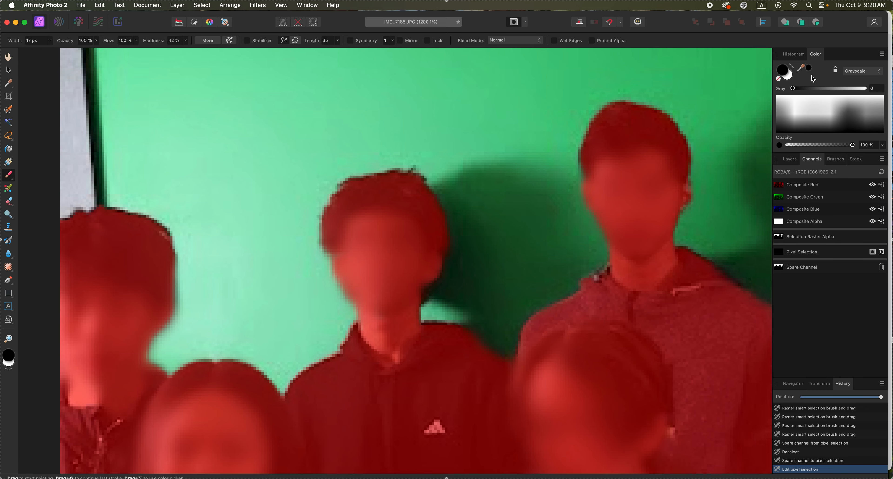
left_click_drag(357, 109, 321, 111)
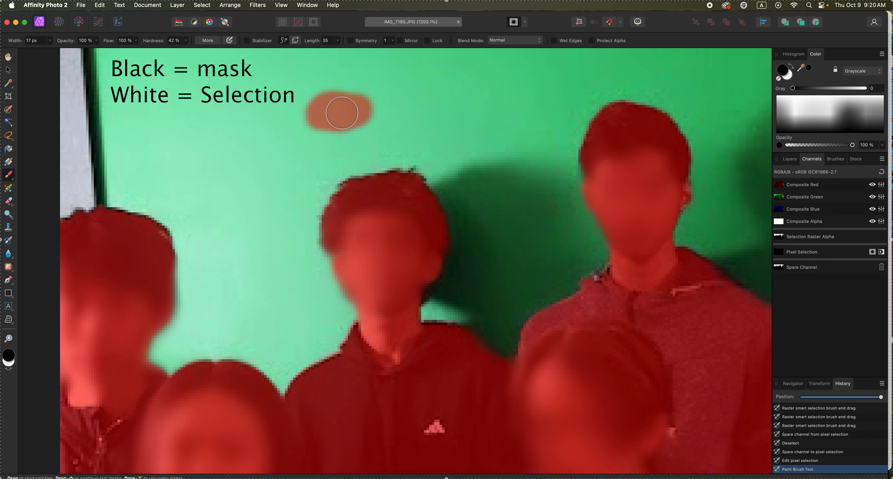
left_click(793, 76)
left_click(364, 101)
mouse_move(365, 102)
left_mouse_down()
mouse_move(346, 119)
mouse_move(357, 105)
mouse_move(361, 122)
mouse_move(350, 132)
mouse_move(341, 123)
mouse_move(357, 97)
mouse_move(320, 121)
mouse_move(314, 107)
mouse_move(218, 168)
left_mouse_up()
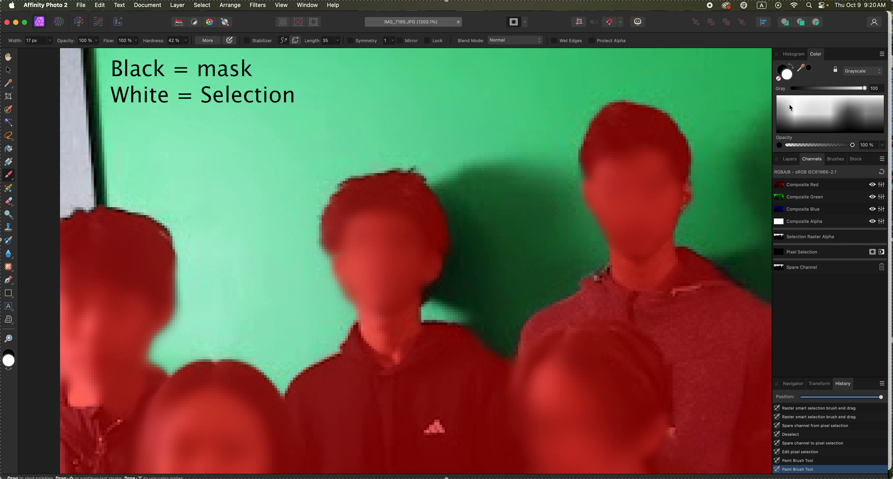
Paint black mask over the missed hair, neck, shoulder and collar edges of the three back-row people on the left.
left_click(782, 70)
scroll(123, 152, "left", 5)
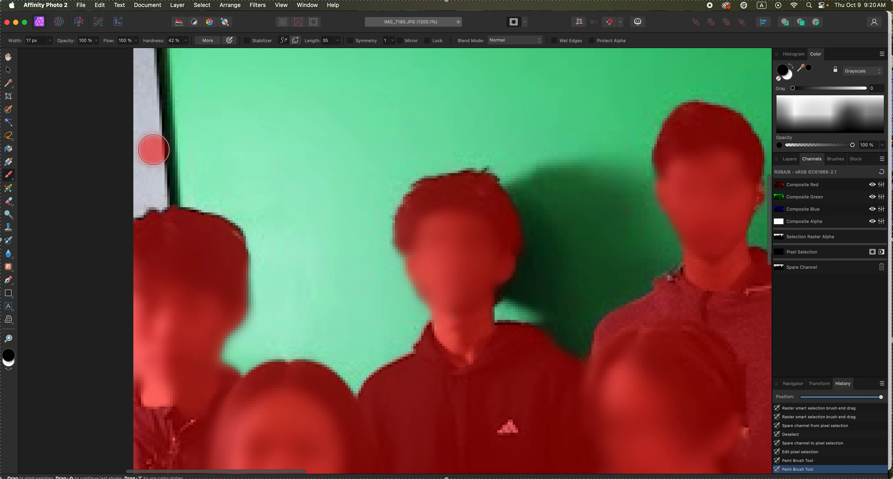
mouse_move(162, 234)
left_mouse_down()
mouse_move(177, 220)
mouse_move(213, 224)
left_mouse_up()
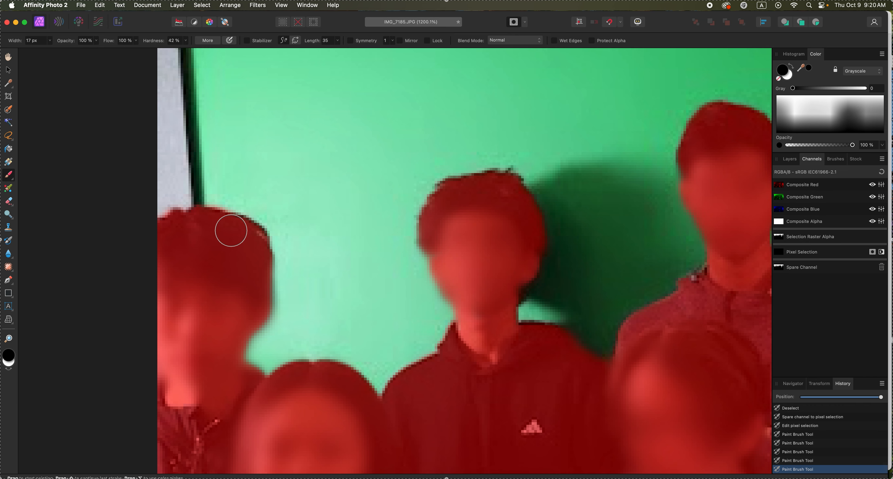
left_click_drag(499, 178, 480, 187)
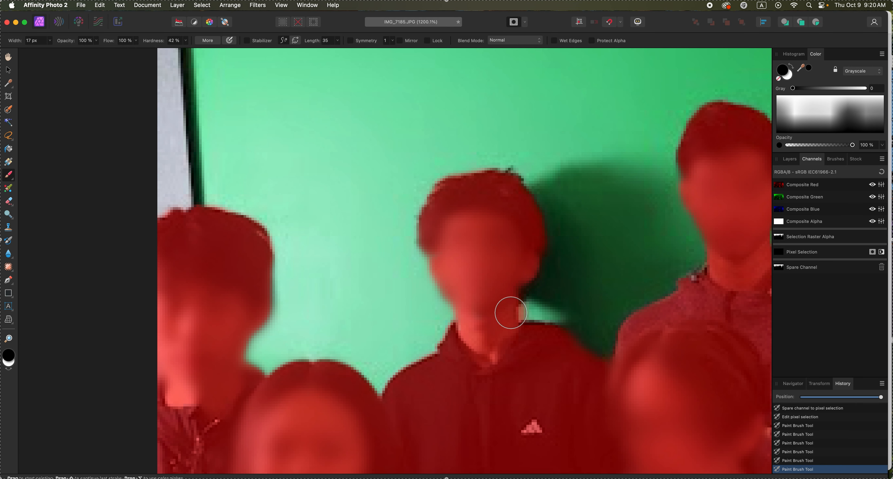
left_click_drag(524, 335, 551, 339)
left_click_drag(504, 295, 516, 285)
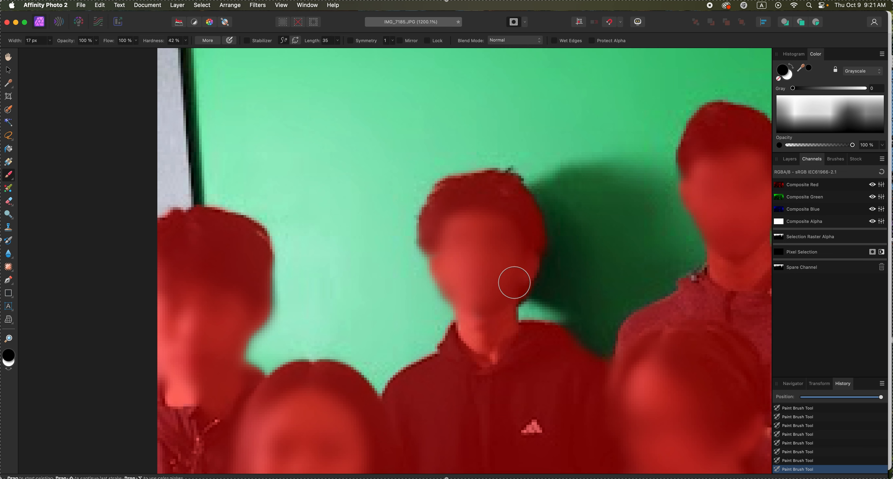
left_click_drag(713, 278, 702, 284)
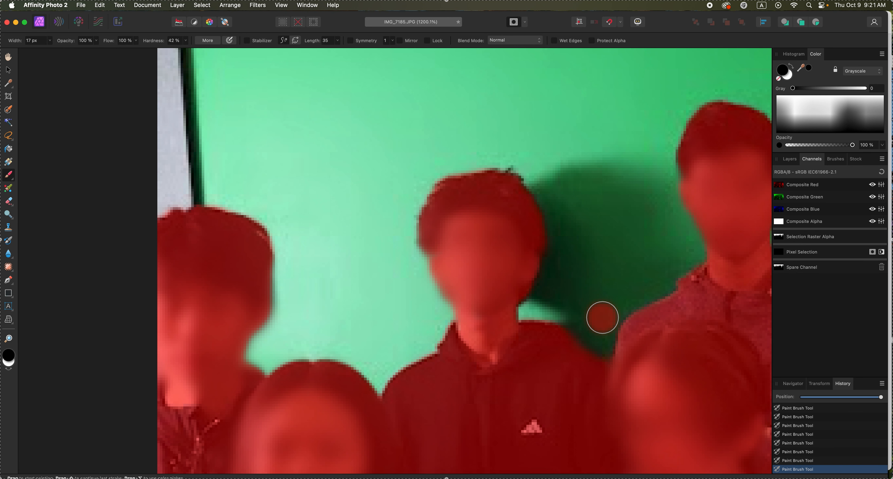
Paint black mask over the missed shoulder edge of the third back-row person, and undo a stray dab.
scroll(602, 312, "right", 10)
scroll(603, 312, "down", 2)
scroll(602, 310, "right", 5)
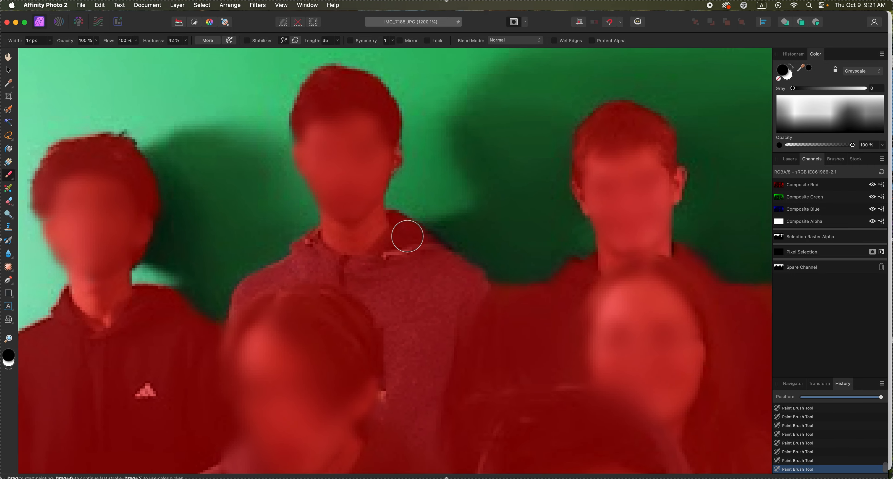
scroll(472, 274, "right", 4)
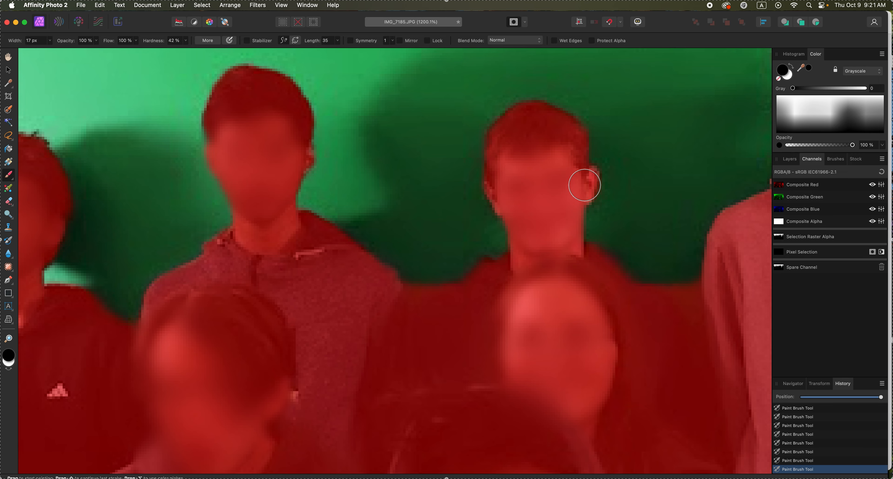
left_click(117, 76)
key("super+z")
Paint black mask over the missed hood and hair edges of the person in the gray hoodie.
scroll(500, 252, "up", 5)
scroll(500, 251, "left", 4)
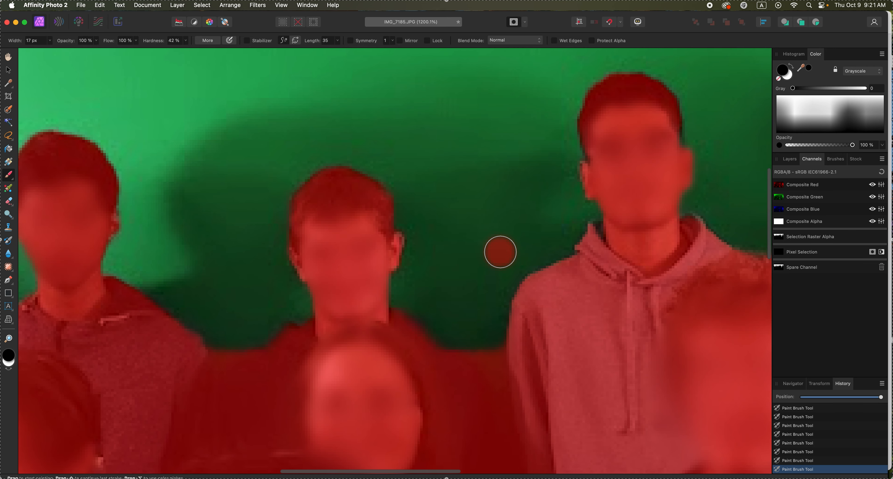
scroll(500, 251, "up", 1)
scroll(500, 252, "right", 1)
left_click(578, 252)
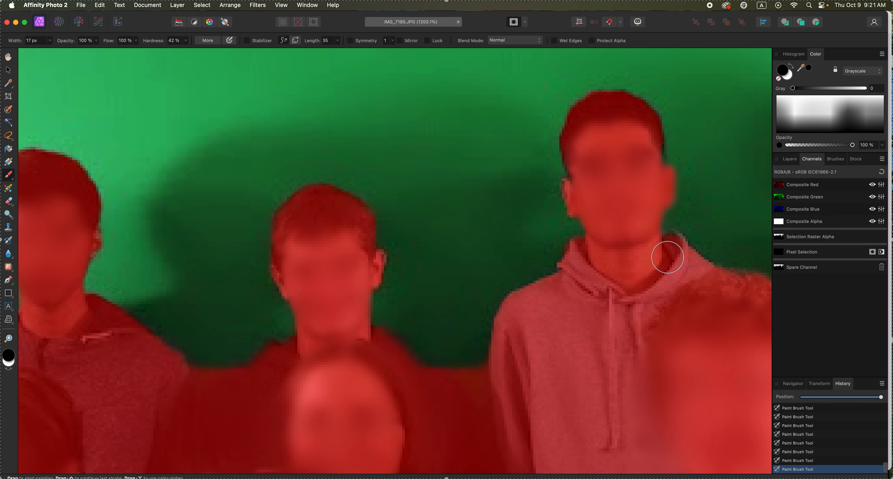
left_click(674, 244)
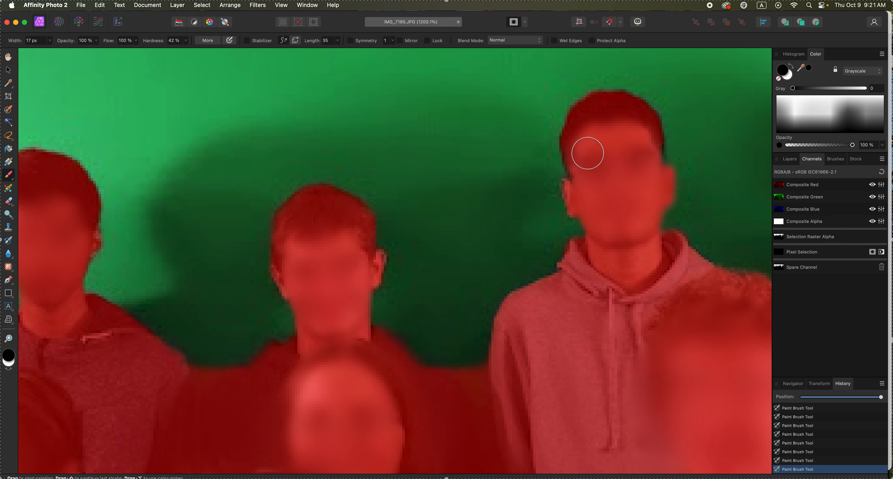
left_click_drag(650, 145, 650, 154)
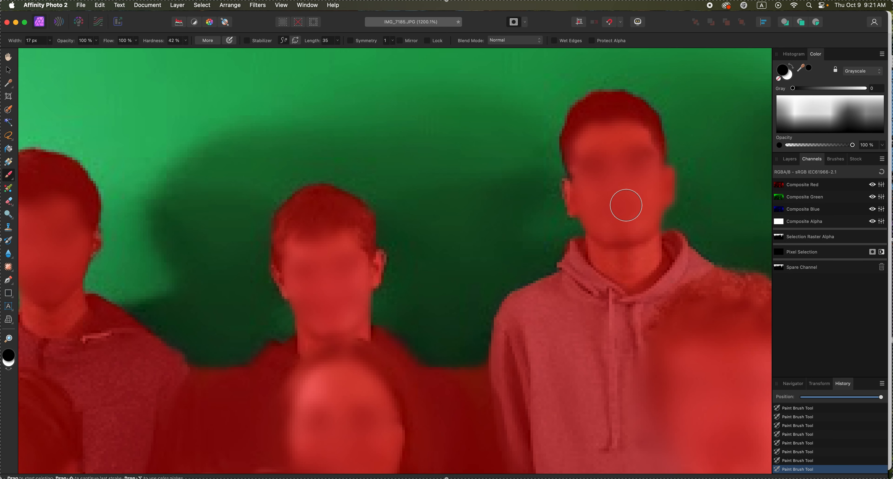
Paint a test dab of black mask on the wall beside the white-hoodie person's neck, and remove it by painting white.
scroll(626, 205, "right", 10)
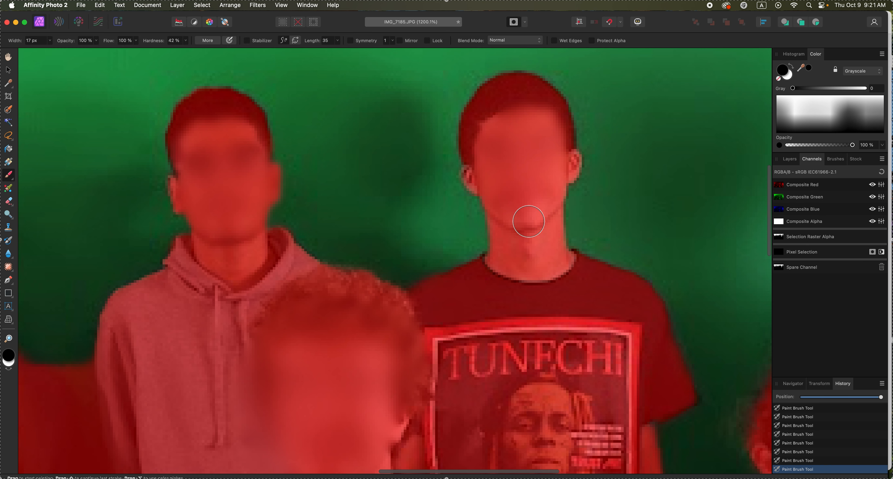
scroll(552, 280, "right", 8)
scroll(553, 279, "down", 3)
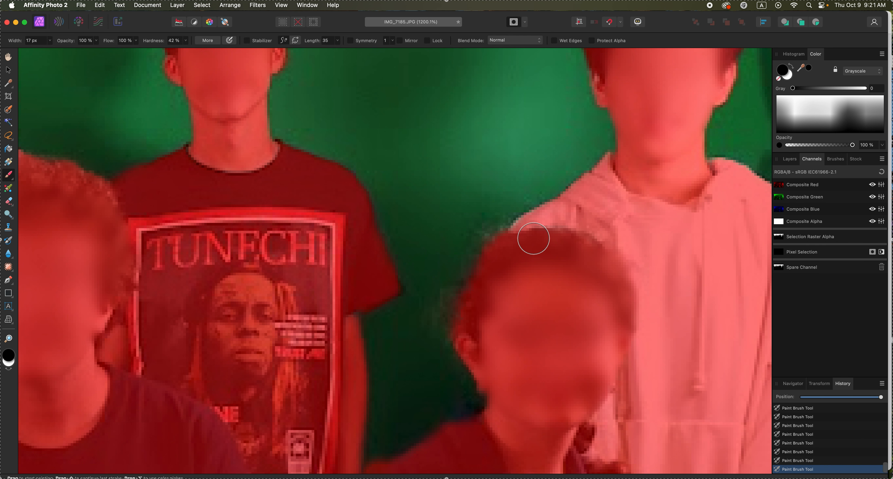
scroll(465, 343, "right", 8)
scroll(465, 343, "up", 4)
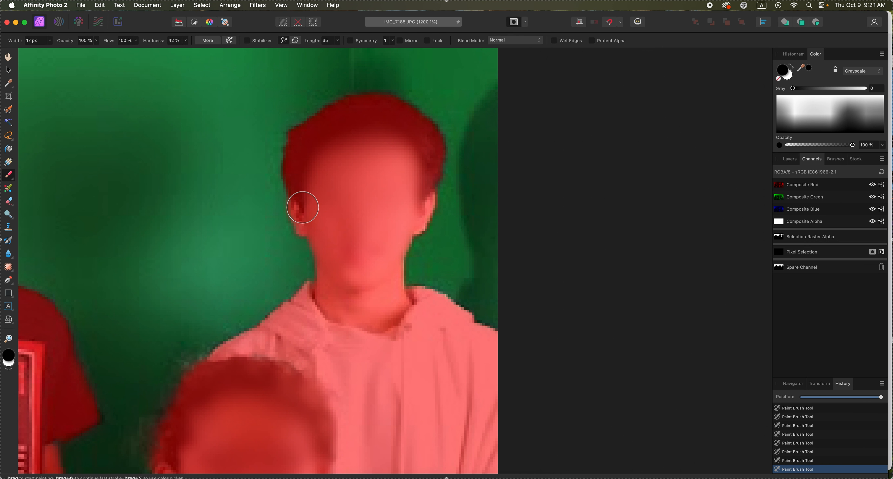
left_click(295, 284)
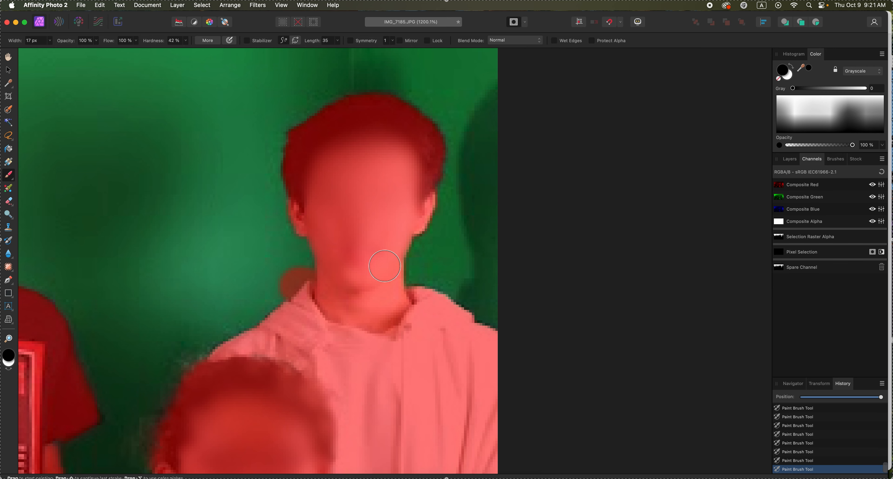
mouse_move(280, 278)
left_mouse_down()
mouse_move(274, 270)
mouse_move(282, 272)
left_mouse_up()
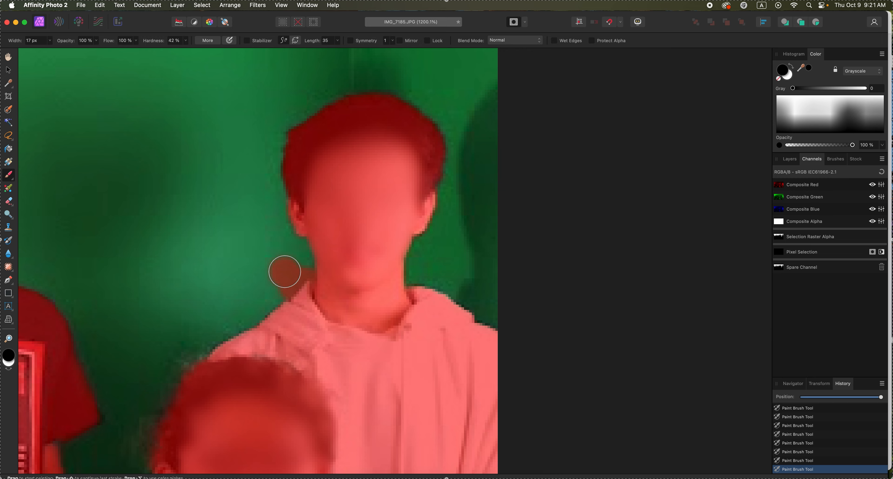
left_click(790, 77)
mouse_move(284, 251)
left_mouse_down()
mouse_move(259, 274)
mouse_move(303, 272)
mouse_move(277, 288)
mouse_move(290, 274)
left_mouse_up()
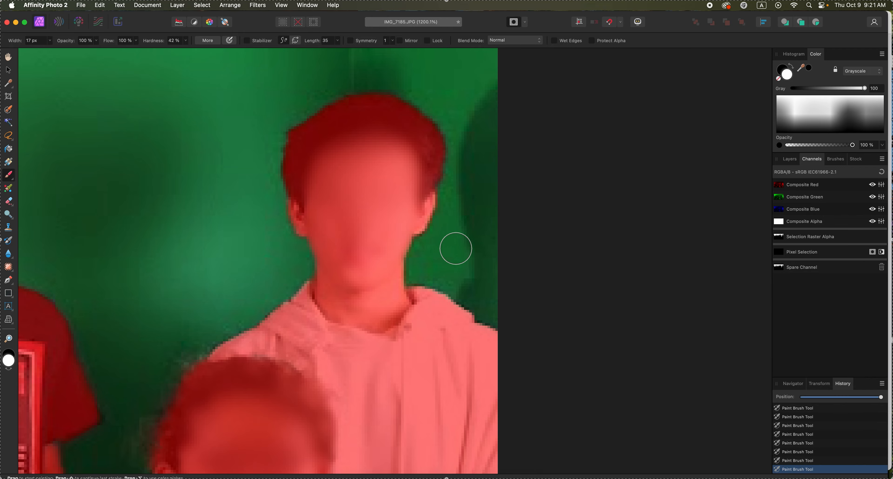
Paint black mask over the missed temple edge of the person in the gray hoodie, and exit Quick Mask.
scroll(424, 252, "left", 5)
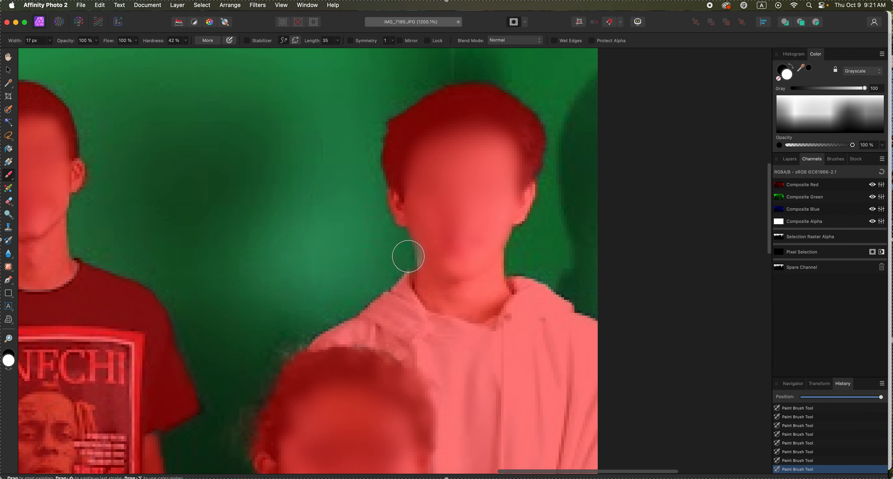
scroll(408, 256, "down", 15)
scroll(408, 256, "down", 1)
scroll(408, 256, "left", 1)
scroll(408, 256, "up", 8)
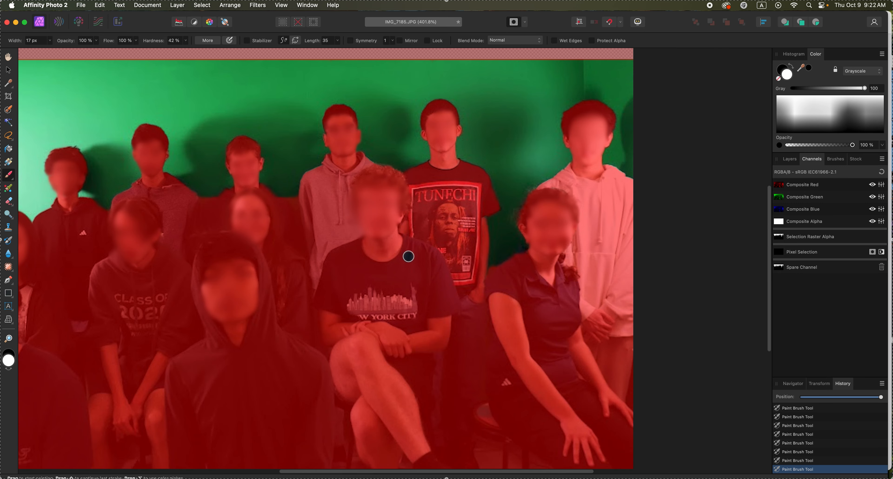
scroll(409, 256, "up", 4)
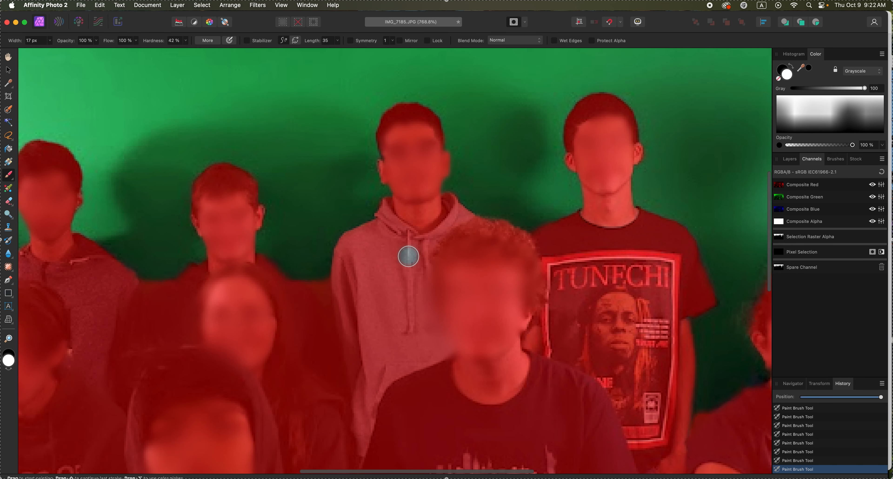
left_click(786, 71)
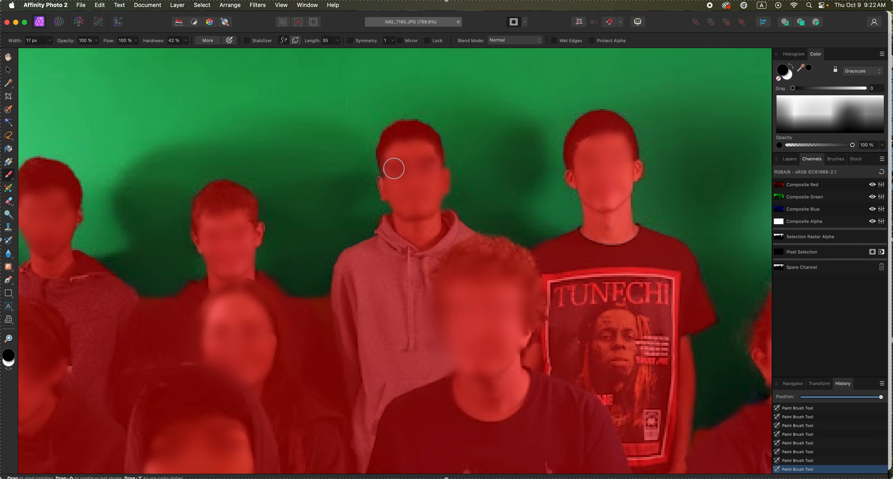
left_click_drag(390, 168, 390, 167)
scroll(371, 198, "down", 10)
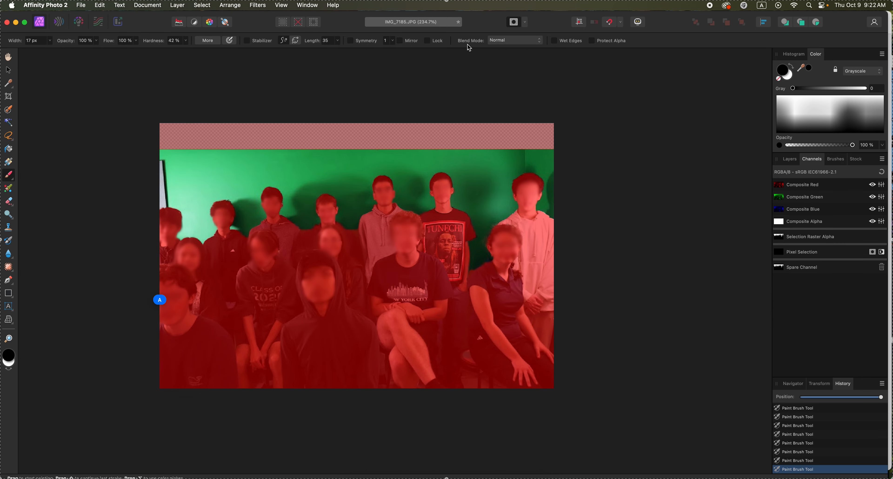
left_click(509, 25)
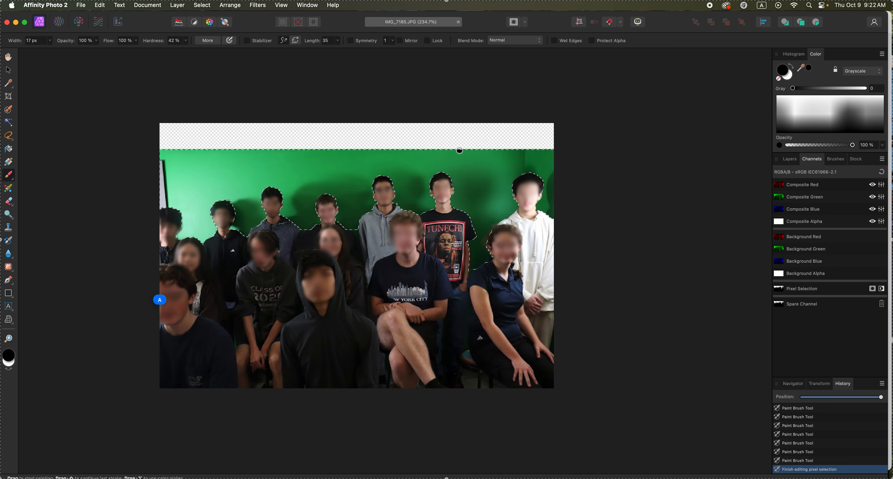
Try deleting the selected green background from the Background layer and deselecting, and undo both actions.
left_click(790, 159)
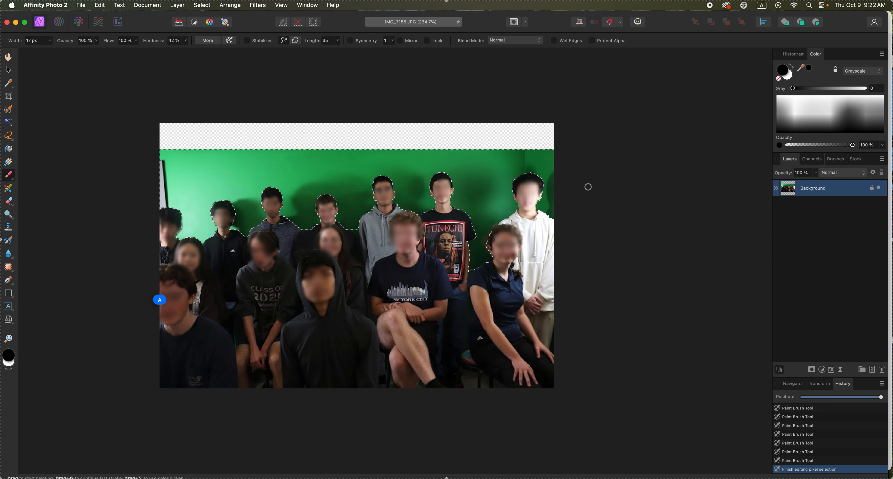
key("Delete")
key("super+d")
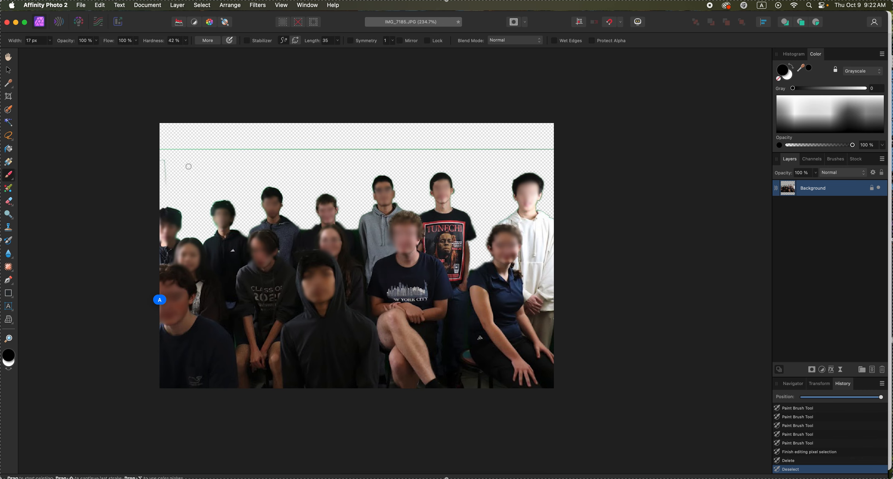
scroll(238, 182, "up", 8)
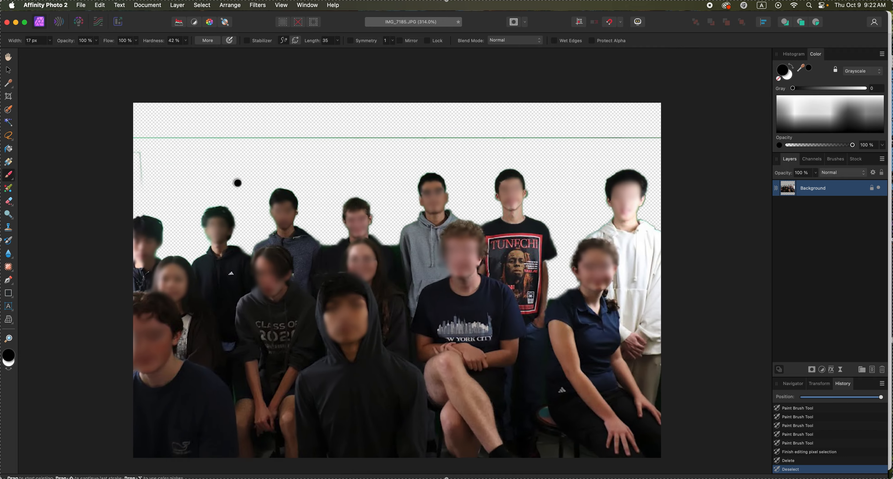
scroll(237, 182, "down", 8)
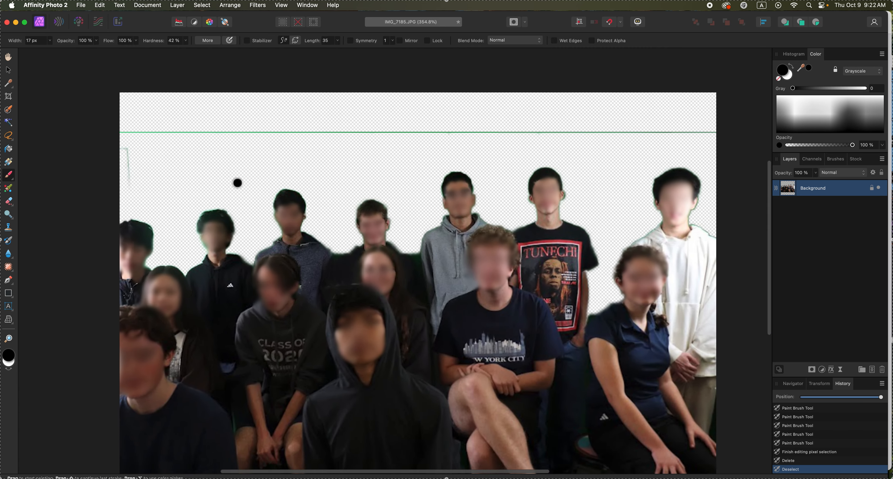
key("super+z")
key("super+z")
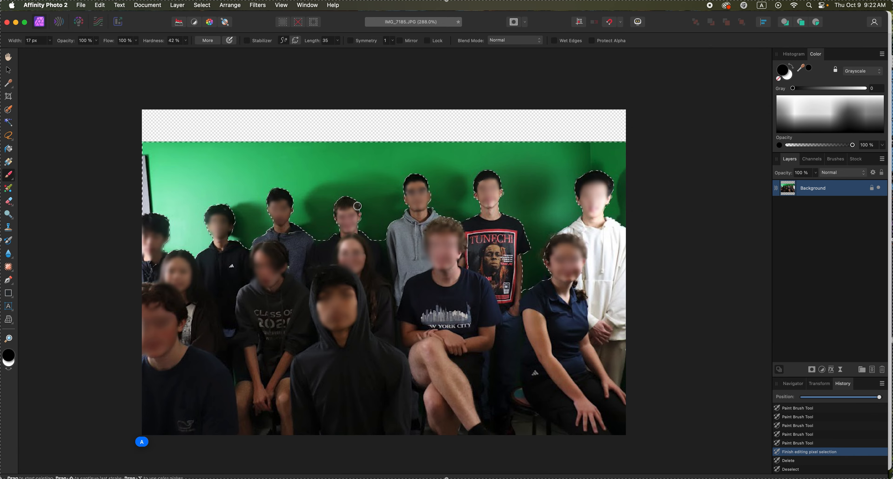
Try growing the selection by 2 px and shrinking it by 2 px in Grow / Shrink, and cancel the change.
left_click(202, 5)
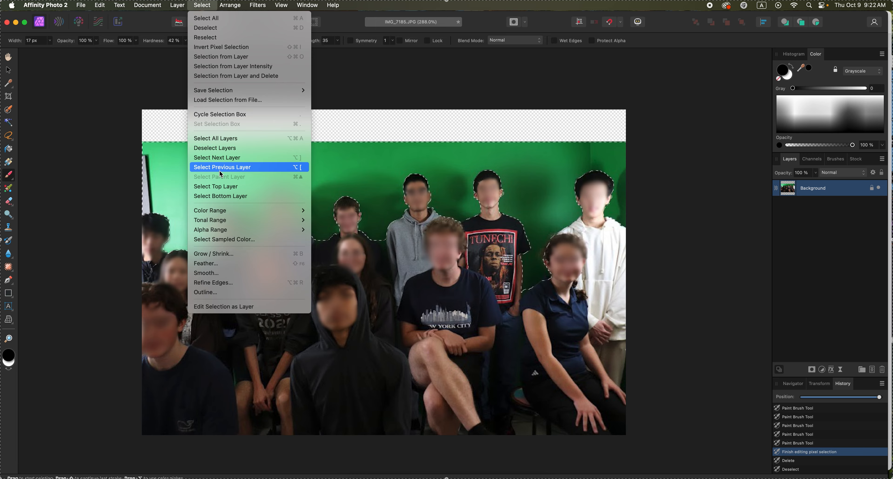
left_click(225, 257)
left_click(737, 441)
type("2")
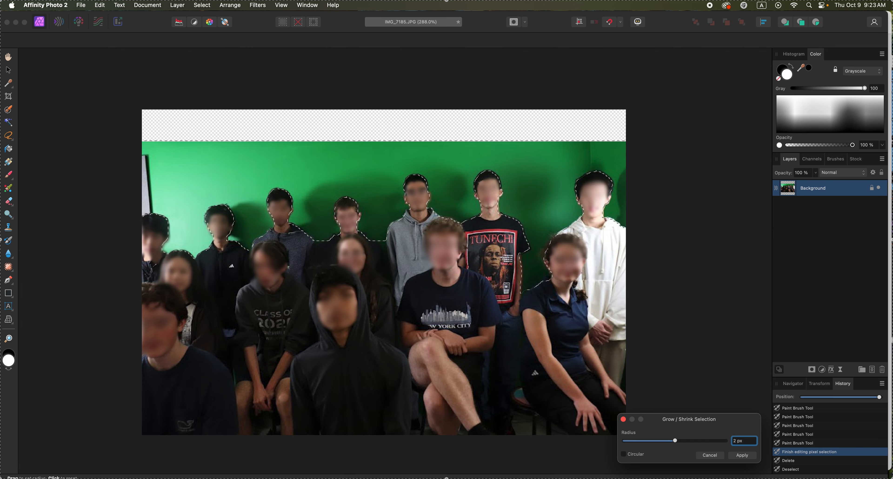
left_click(737, 442)
type("-2")
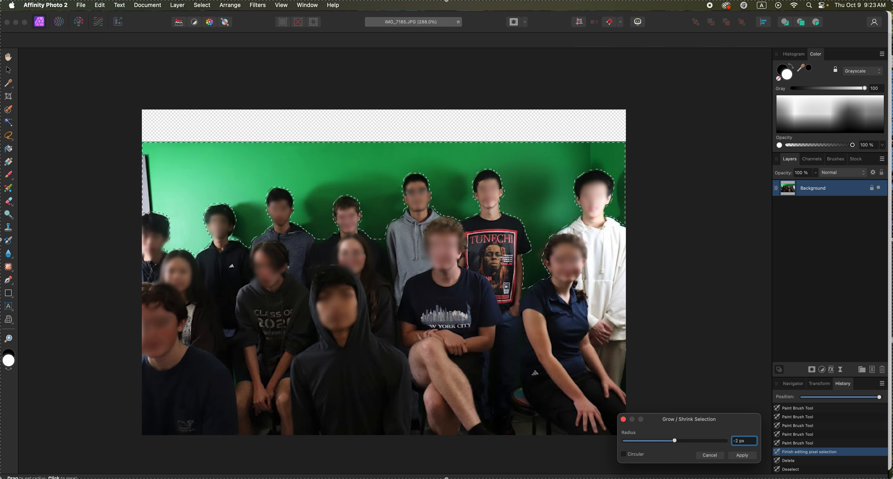
left_click(737, 441)
type("2")
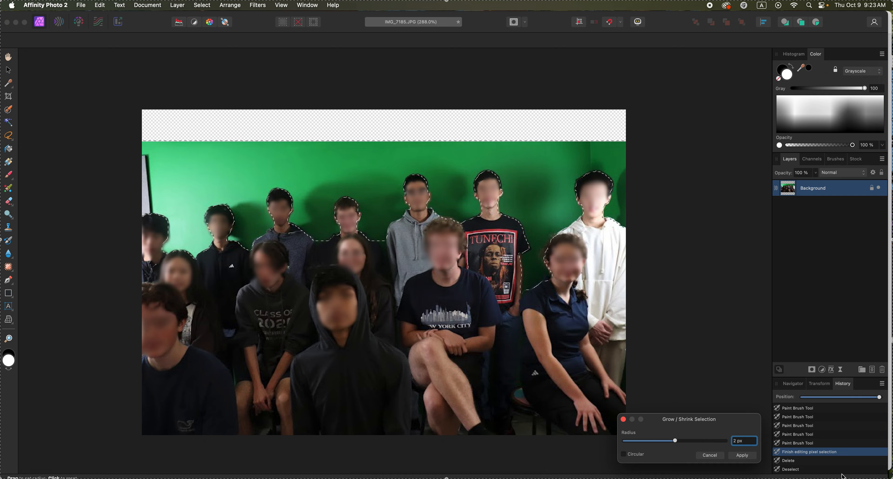
left_click(712, 455)
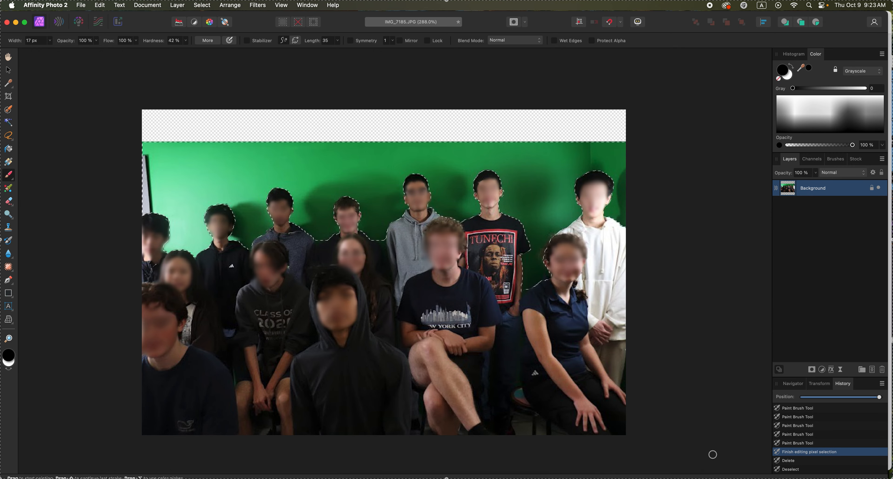
Try feathering the selection and deleting the green background with the softened edge, and undo both actions.
left_click(198, 5)
left_click(227, 263)
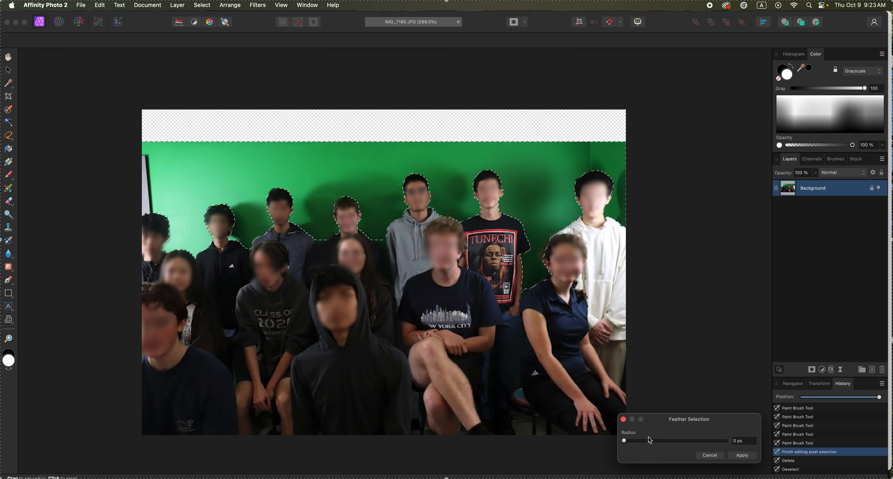
left_click_drag(626, 440, 630, 443)
left_click(743, 455)
key("x")
key("Delete")
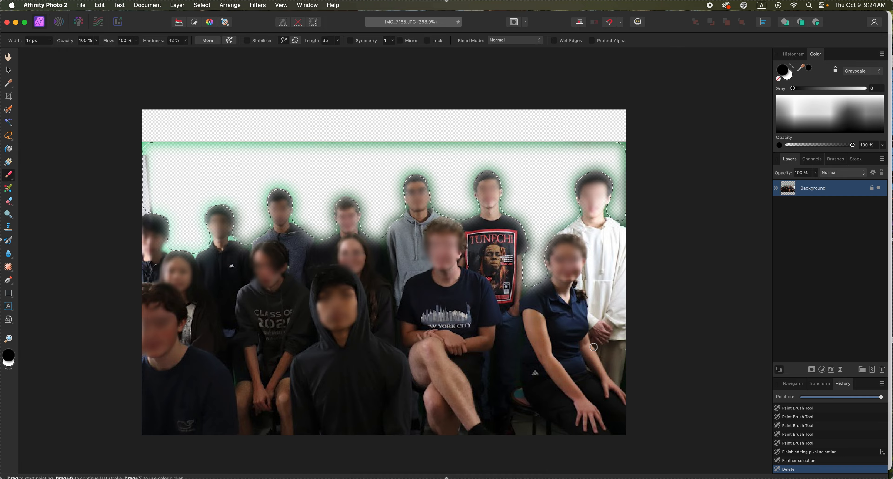
key("super+z")
key("super+z")
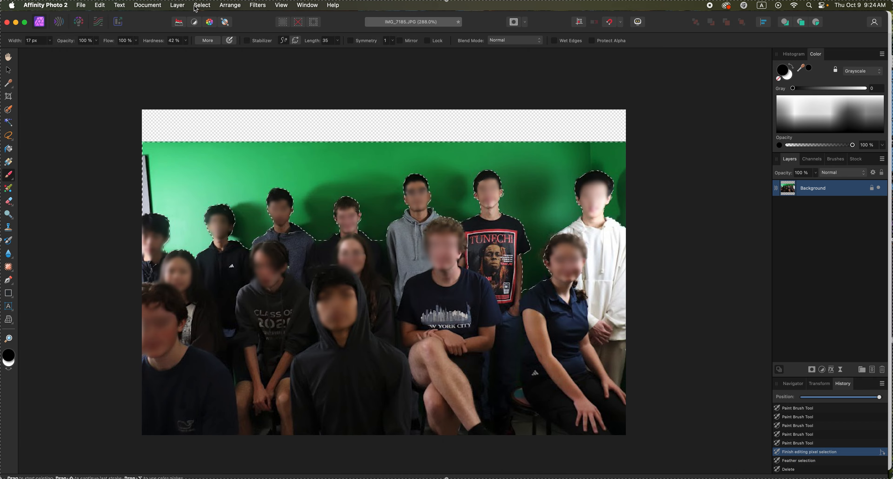
Try feathering the selection with a 10 px radius, and cancel the change.
left_click(201, 6)
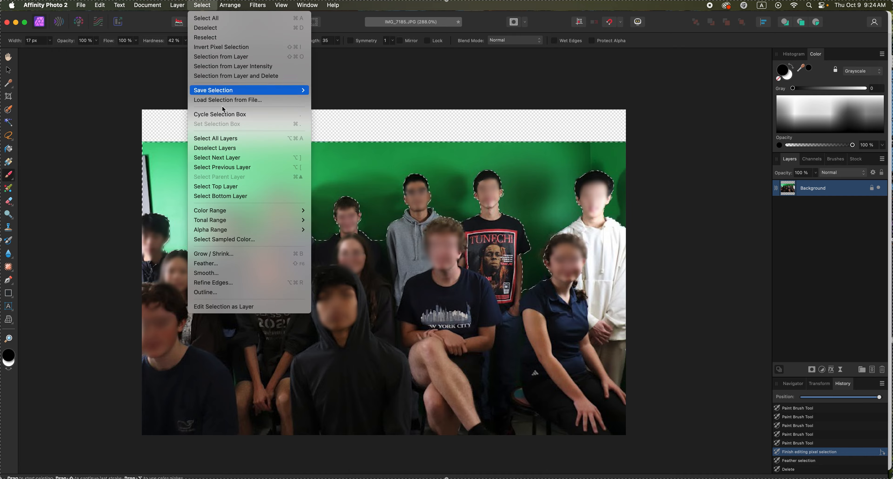
left_click(241, 264)
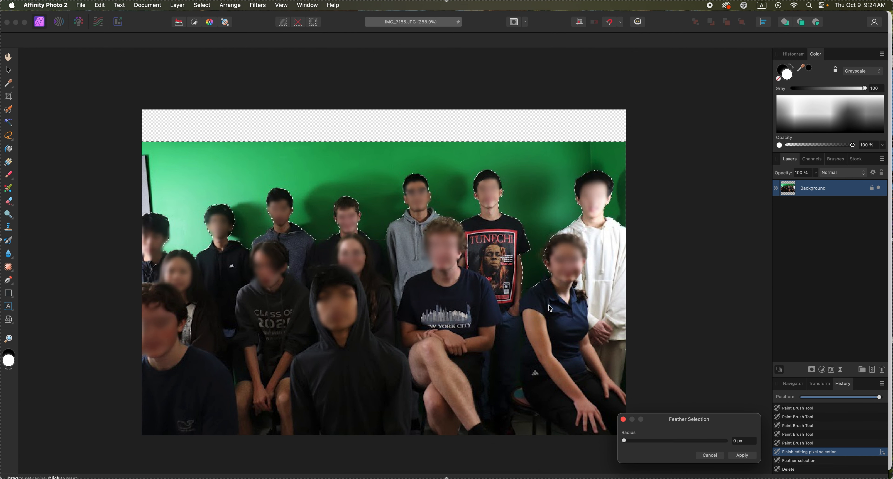
left_click(741, 441)
key("BackSpace")
type("10")
left_click(710, 455)
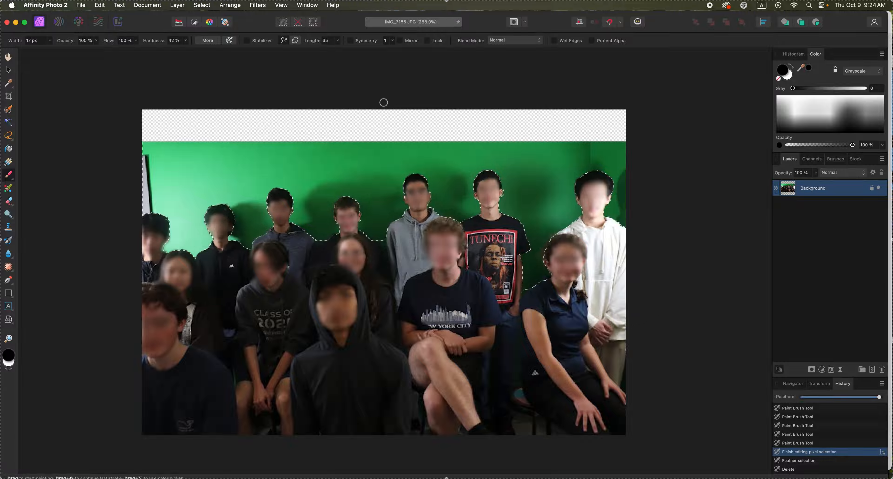
Try smoothing the selection with a 5 px radius, and cancel the change.
left_click(202, 5)
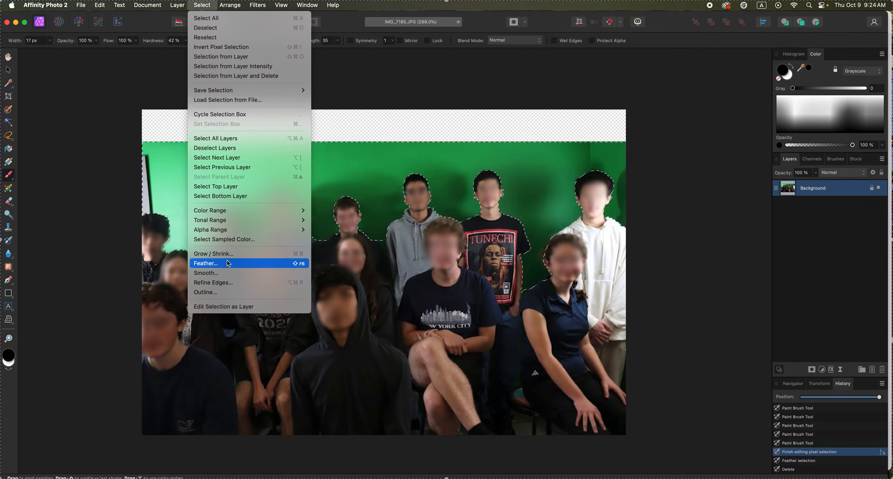
left_click(232, 274)
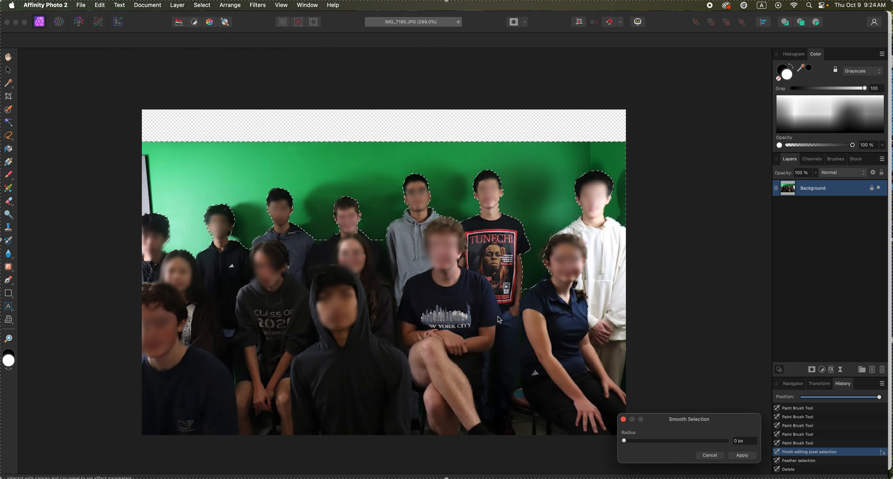
left_click_drag(626, 440, 624, 441)
double_click(738, 441)
type(".5")
left_click_drag(739, 441, 732, 441)
type("5")
left_click(710, 455)
Try refining the selection edges with Smooth at 0.3 px and Feather at 0.7 px, output as a selection.
left_click(202, 4)
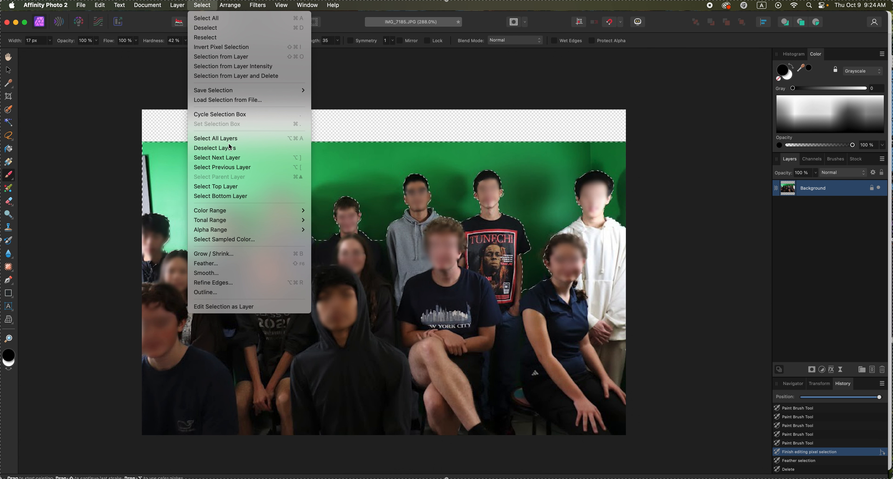
left_click(213, 282)
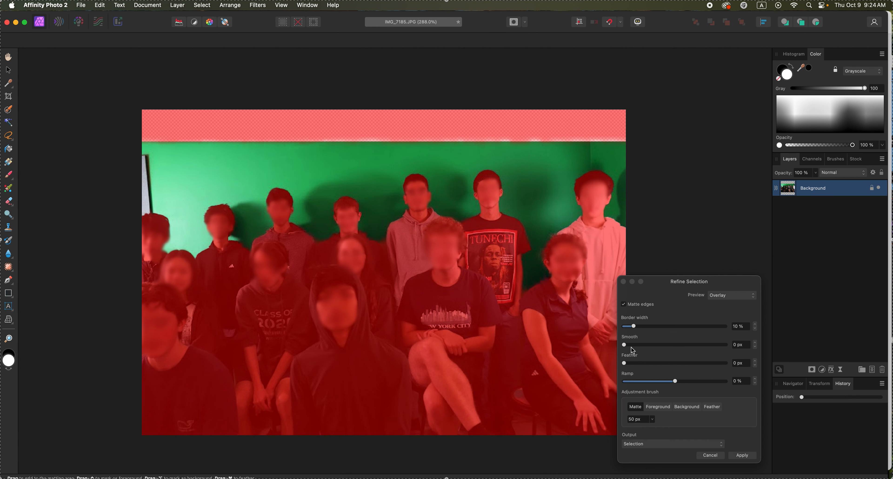
left_click_drag(626, 345, 642, 363)
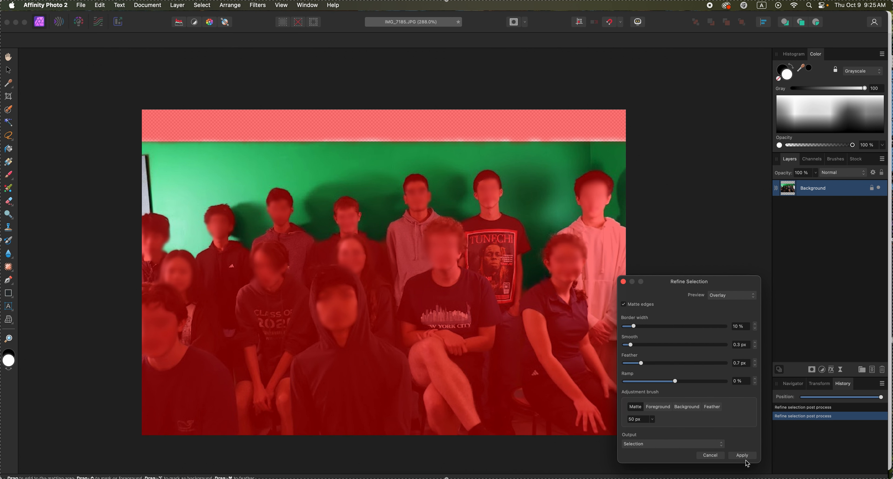
left_click(742, 455)
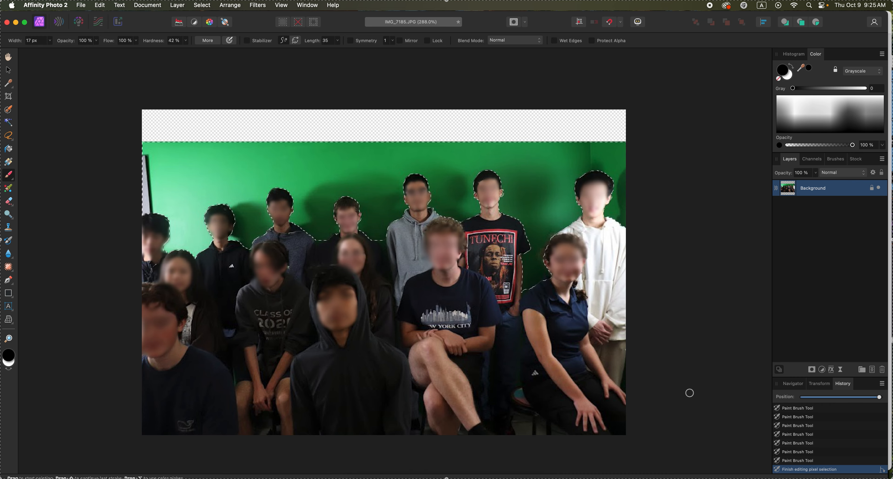
Delete the selected green background from the Background layer and deselect.
key("Delete")
key("super+d")
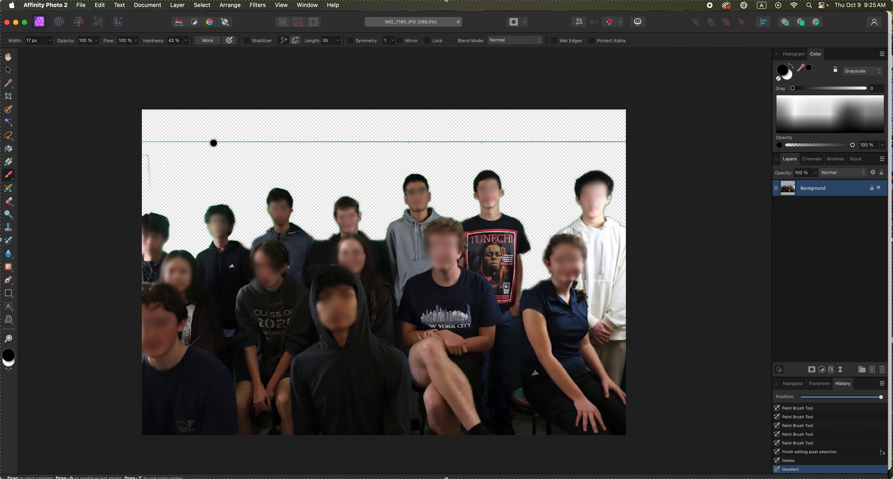
Erase the stray marks at the photo's upper-left edge, and delete the remaining green line using a rectangular marquee selection.
left_click(9, 201)
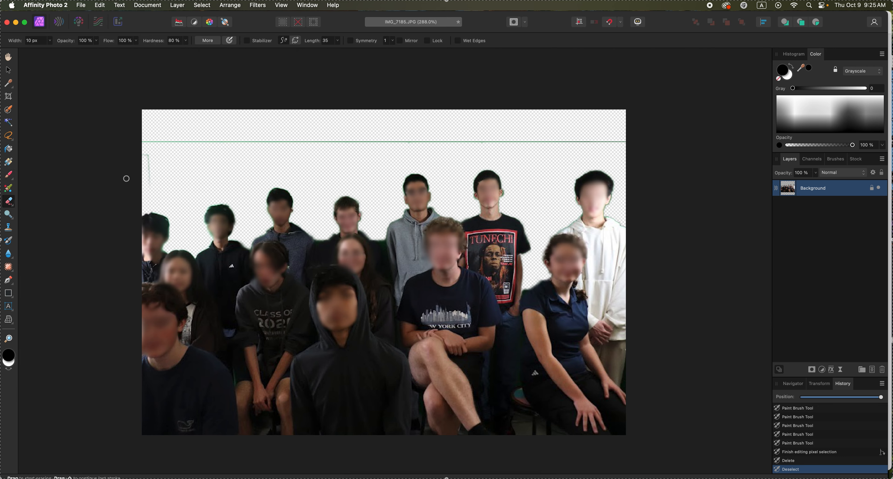
left_click_drag(152, 182, 149, 156)
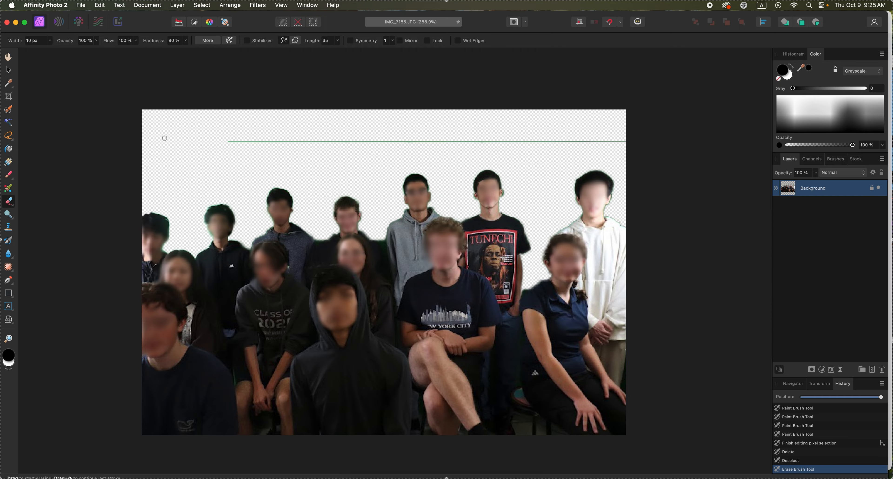
left_click(9, 135)
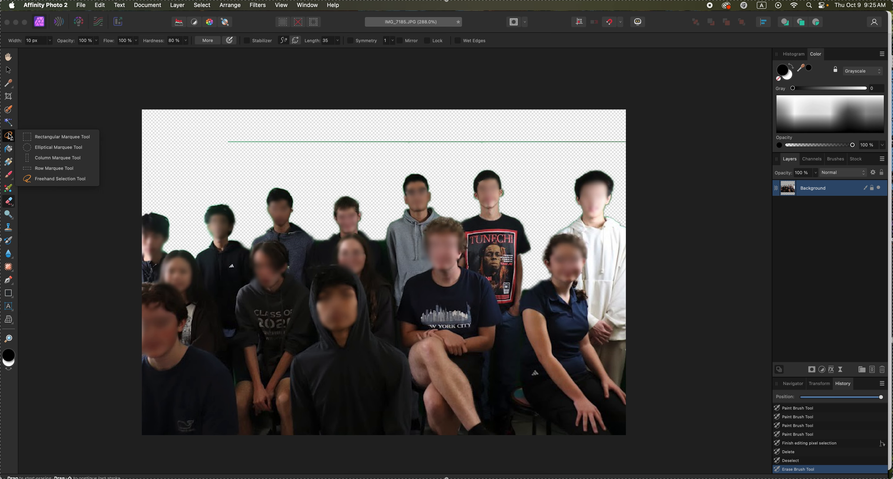
left_click(52, 136)
left_click_drag(507, 145, 629, 151)
key("Delete")
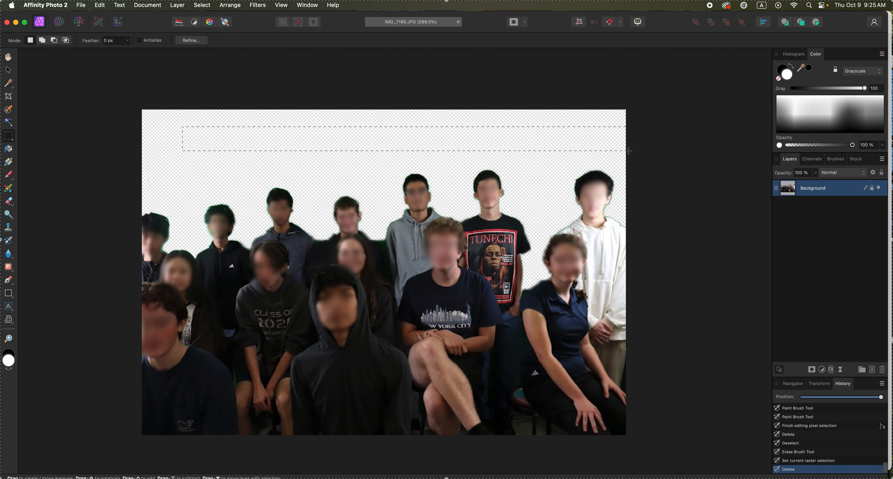
key("cmd+d")
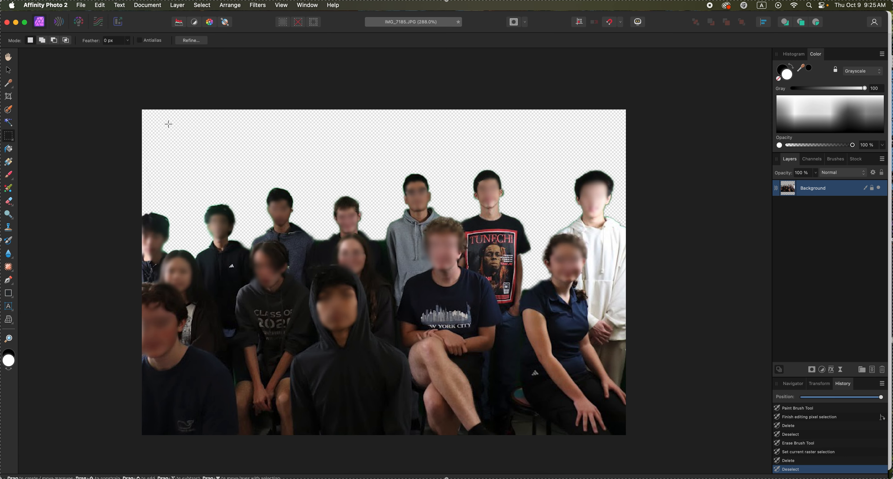
Open the image baltic-sea-4136488_1920.jpg from the Downloads folder.
left_click(84, 7)
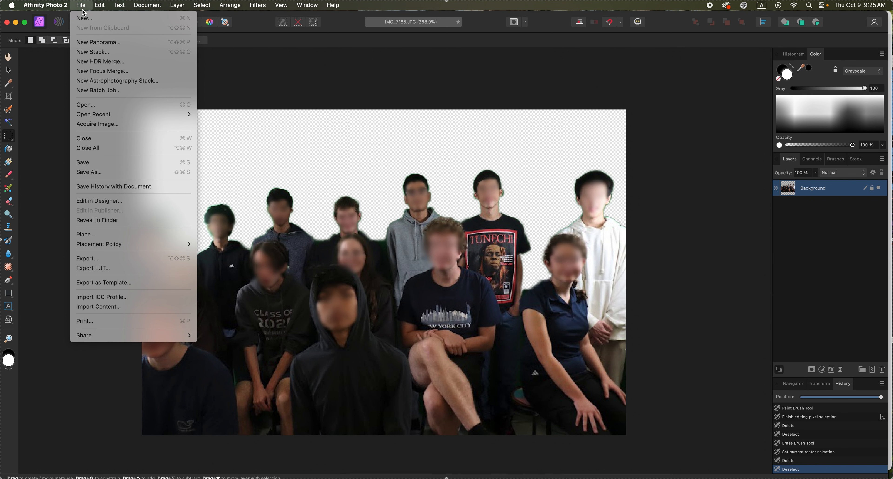
left_click(219, 90)
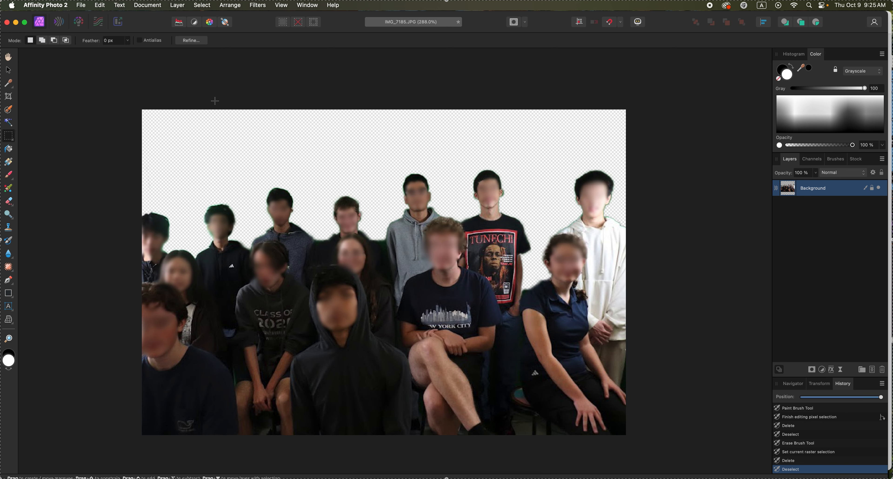
key("super+o")
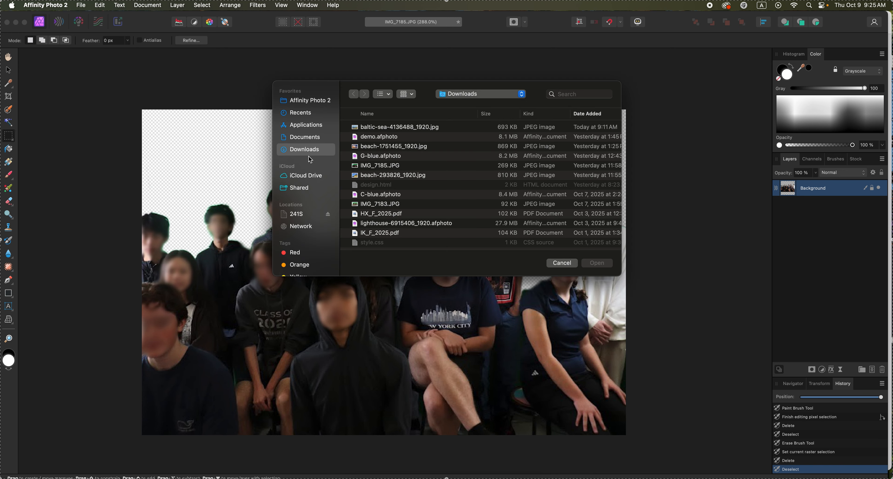
left_click(382, 130)
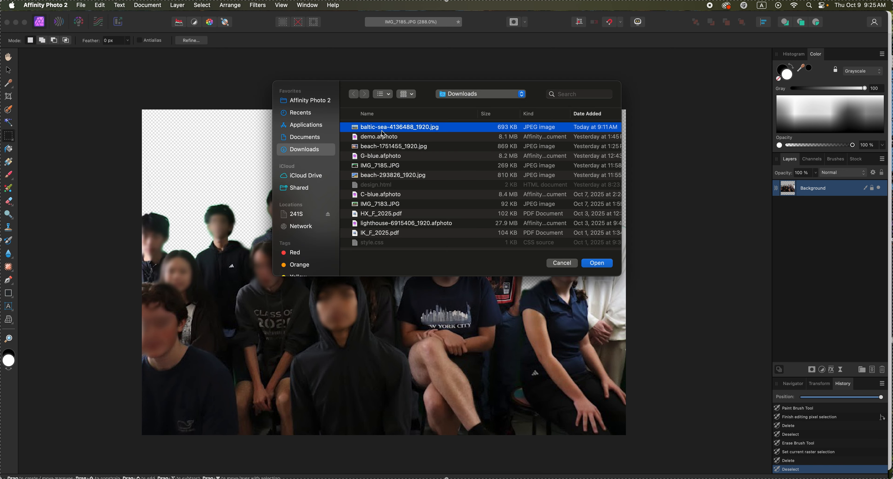
left_click(593, 266)
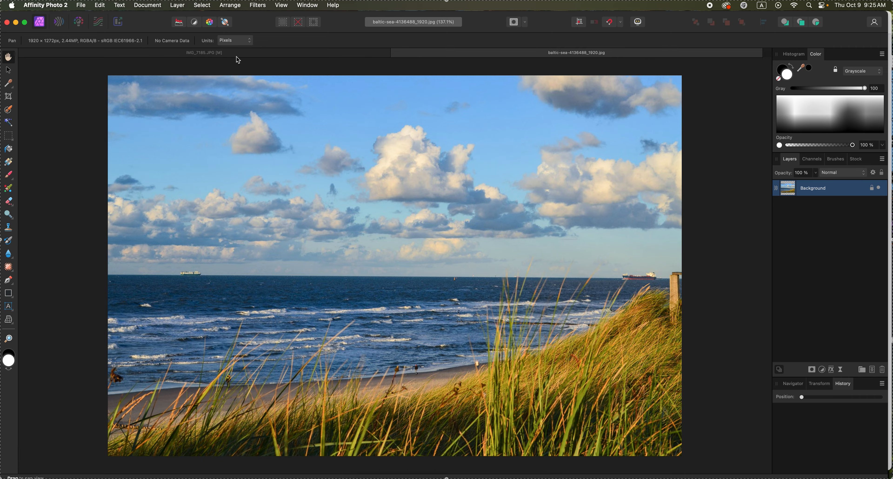
Switch between the two open documents, and set the zoom of IMG_7185.JPG to 100%.
left_click(236, 55)
left_click(427, 54)
left_click(340, 57)
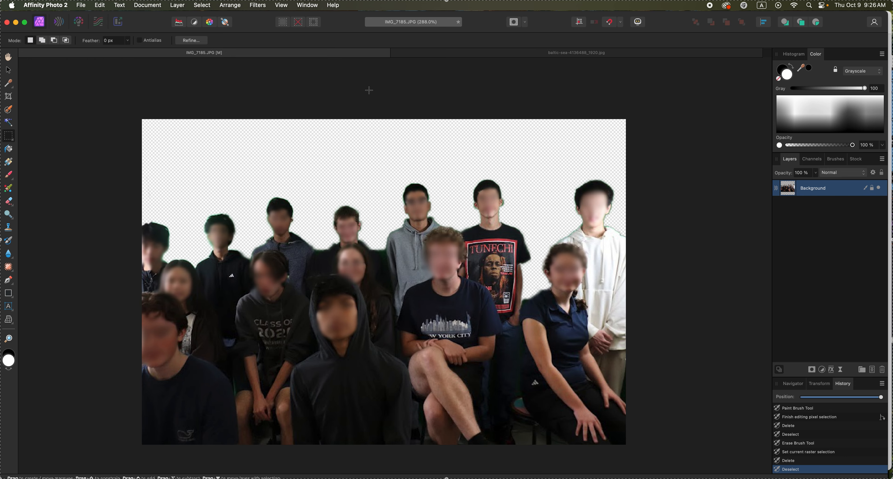
left_click(794, 383)
left_click(870, 399)
type("1")
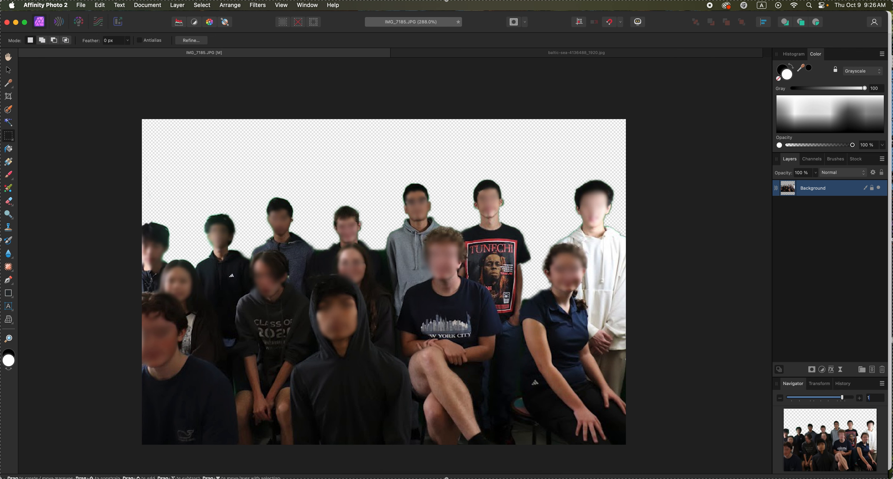
type("00")
key("Return")
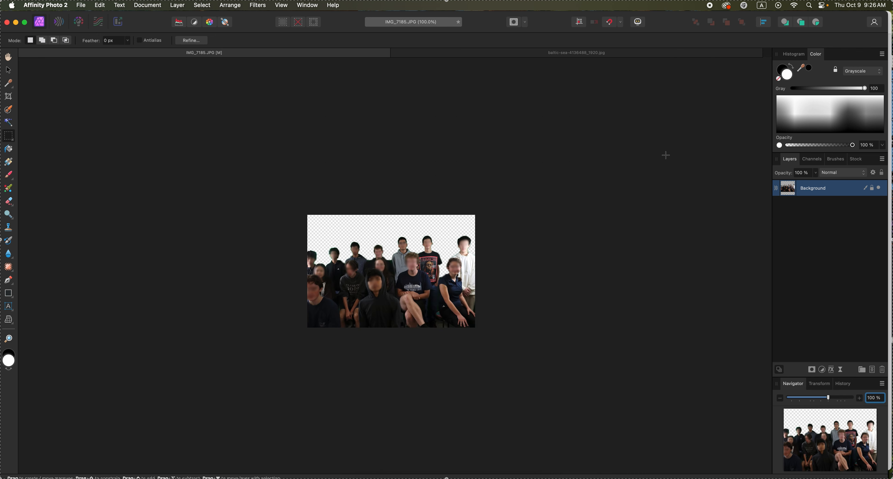
Set the zoom of the baltic-sea image to 100% to compare its size with the group photo.
left_click(612, 53)
left_click(873, 400)
type("100")
key("Return")
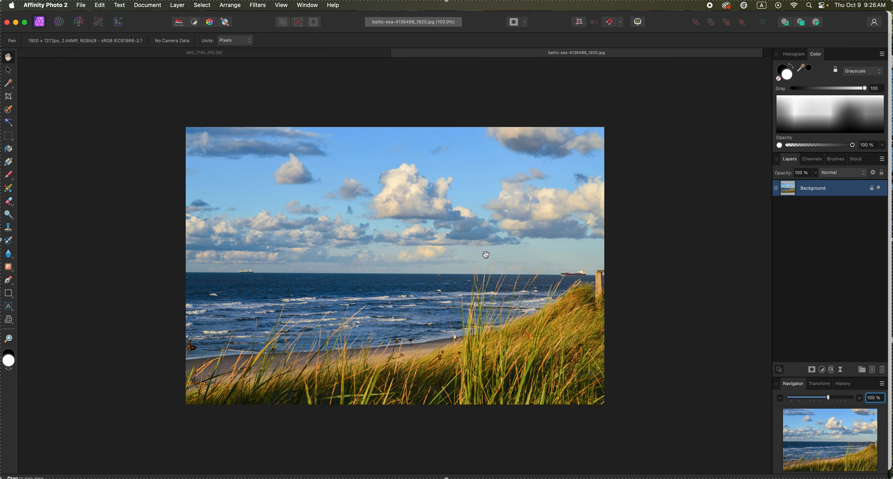
Copy the entire baltic-sea image and paste it into IMG_7185.JPG as a new layer.
key("v")
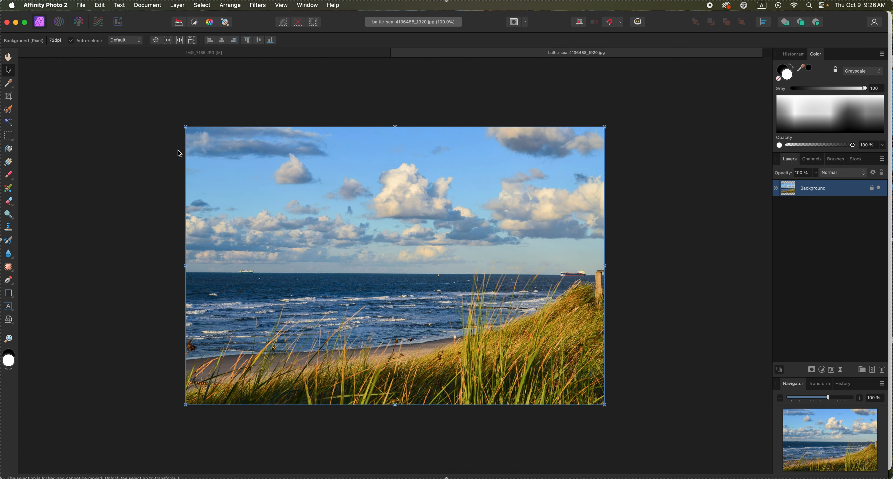
key("super+a")
key("super+c")
left_click(228, 54)
key("m")
key("super+v")
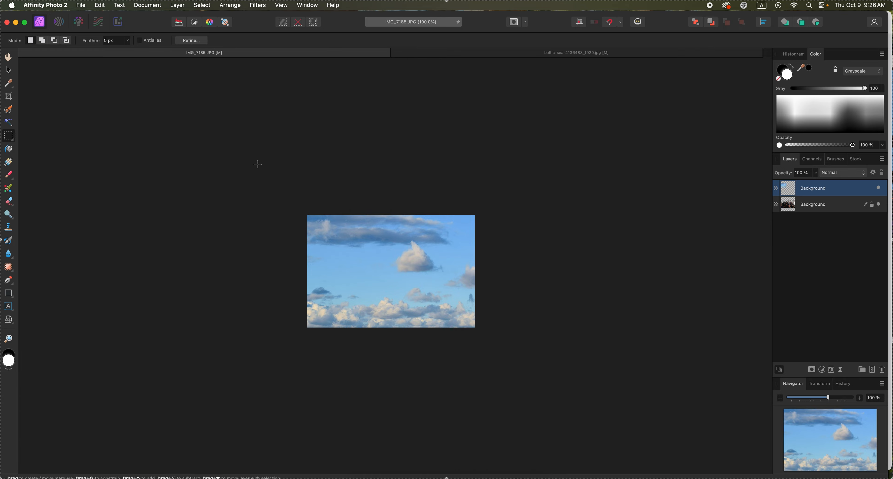
Scale down the pasted seascape, position it over the canvas, and move its layer below the group photo layer.
left_click(9, 70)
left_click_drag(307, 214, 477, 354)
left_click_drag(526, 378, 343, 255)
mouse_move(543, 289)
left_mouse_down()
mouse_move(533, 287)
mouse_move(545, 287)
left_mouse_up()
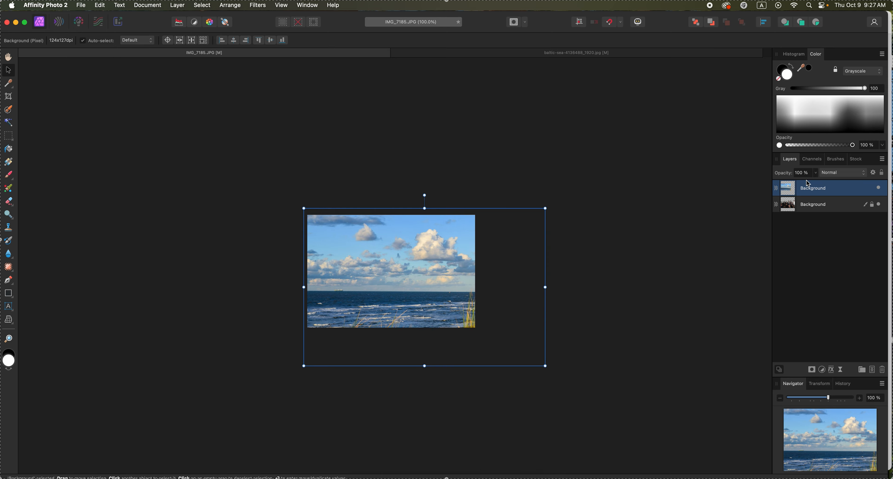
left_click_drag(811, 197, 811, 213)
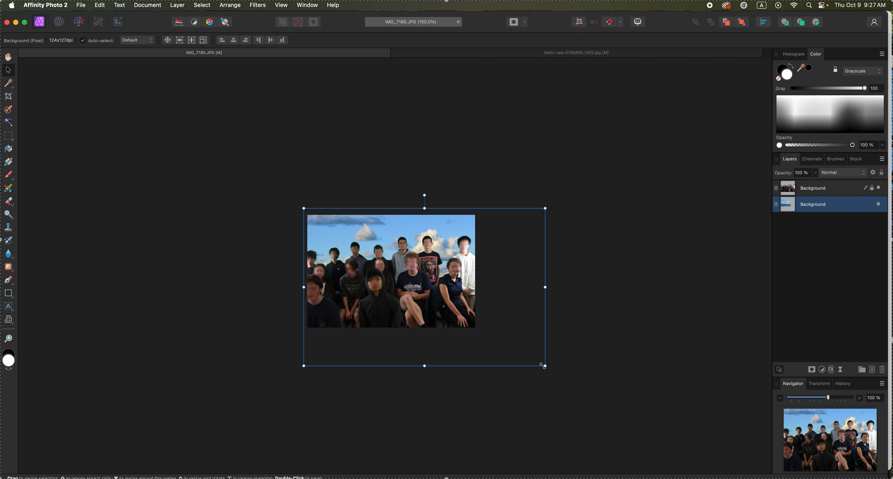
Resize the seascape layer to about 146 × 148 dpi so it covers the canvas behind the people, and deselect it.
left_click_drag(546, 366, 492, 326)
mouse_move(438, 266)
left_mouse_down()
mouse_move(436, 237)
mouse_move(435, 269)
left_mouse_up()
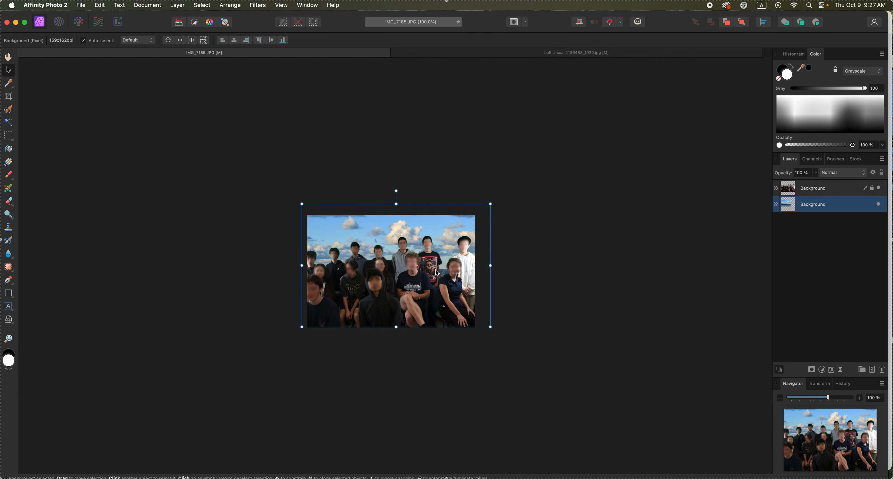
left_click_drag(490, 204, 507, 192)
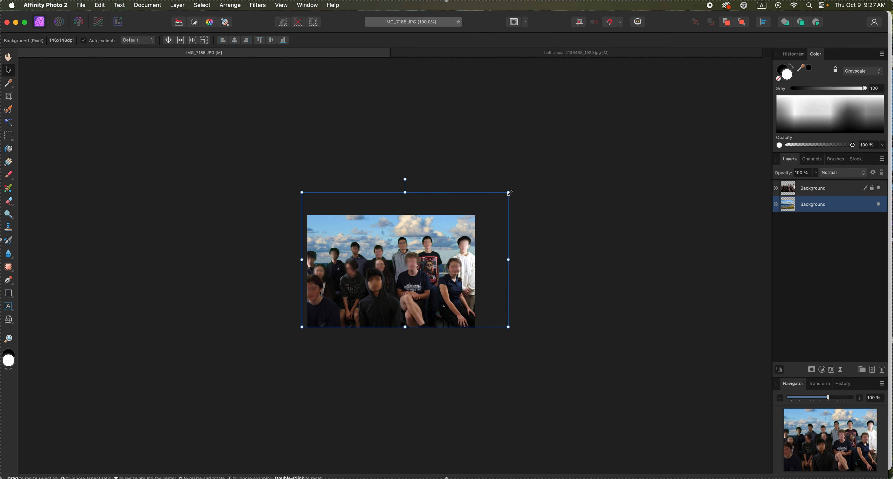
left_click(540, 270)
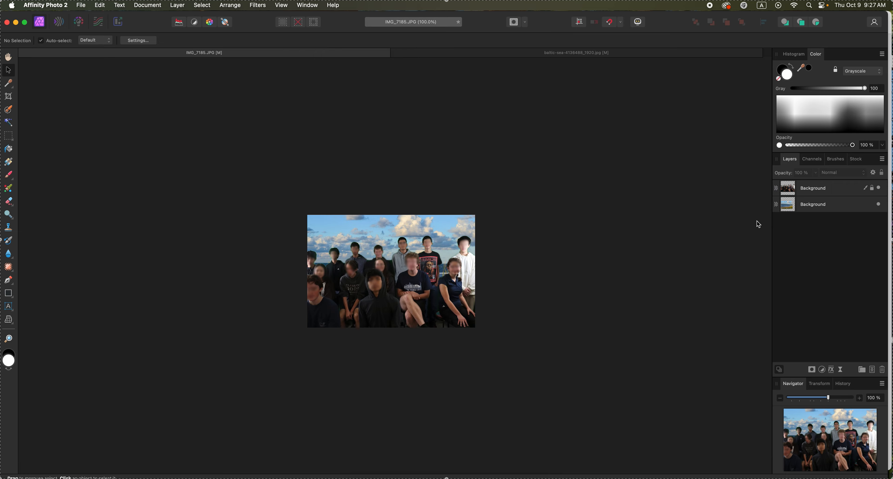
Preview the blend modes from Darken through Contrast Negate on the group photo layer.
left_click(819, 193)
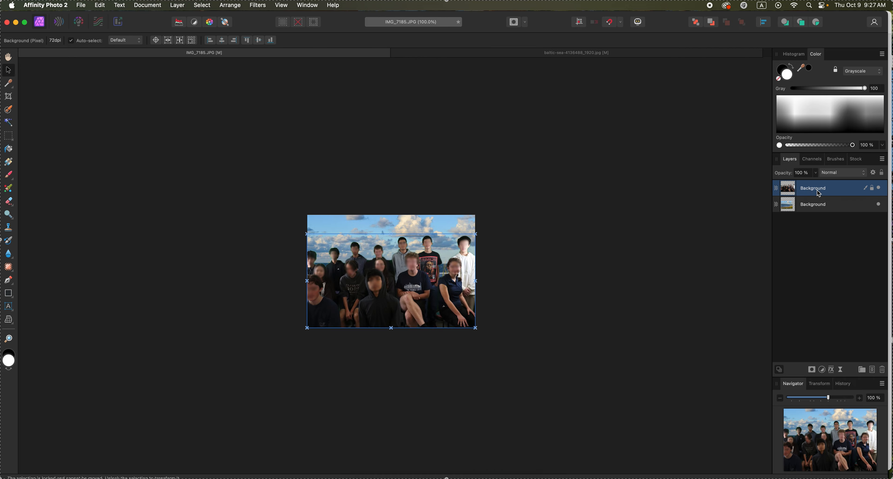
left_click(844, 175)
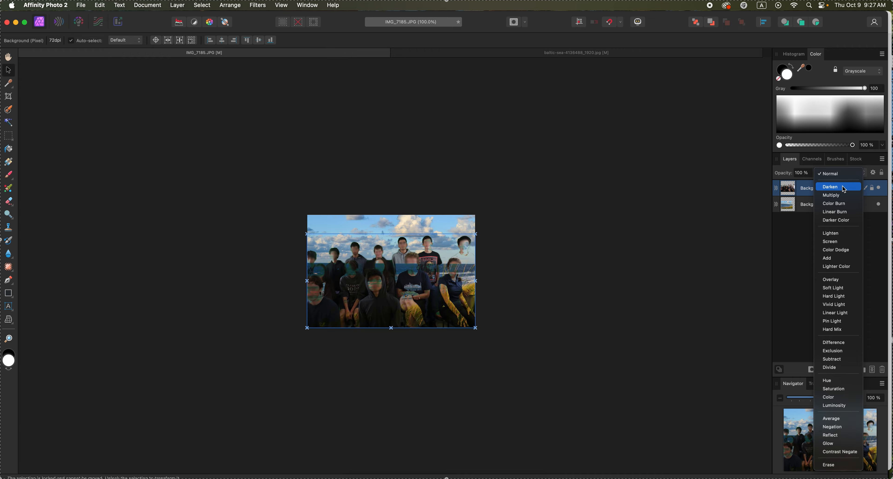
key("Down")
key("Down")
key("Down")
key("Down")
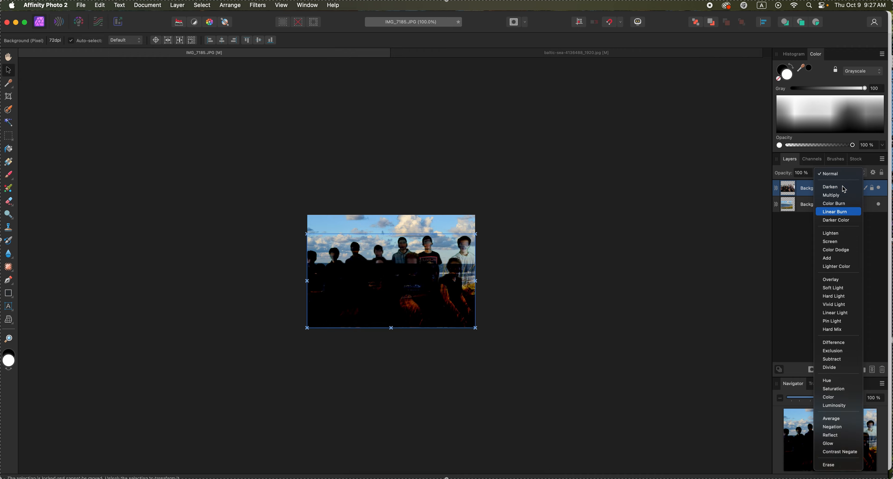
key("Down")
key("Down")
key("Down")
key("Down")
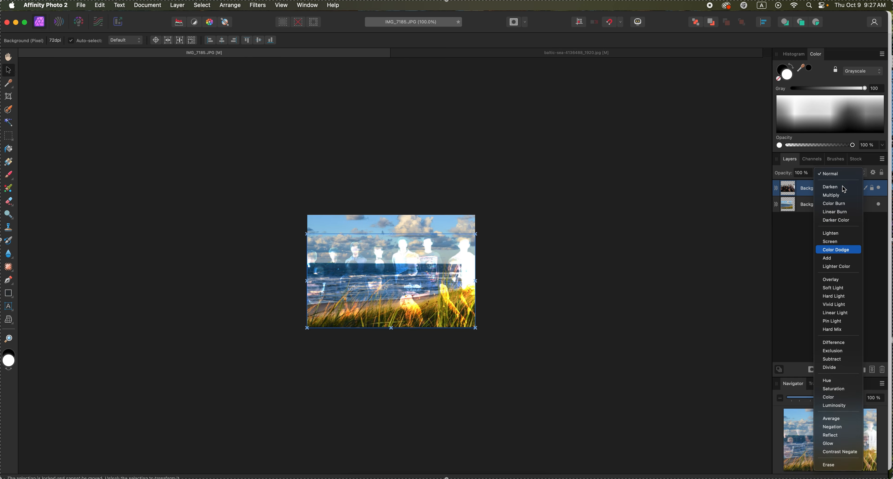
key("Down")
key("Down")
key("Down")
key("Down")
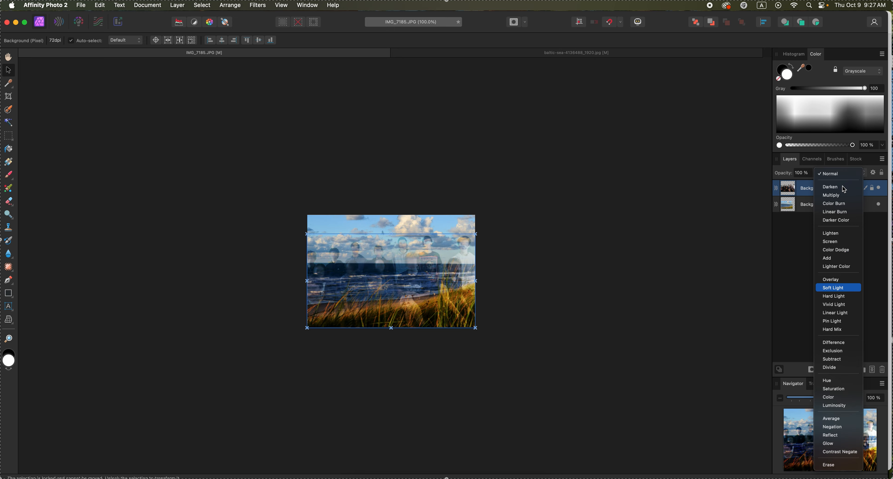
key("Down")
key("Down")
key("Down")
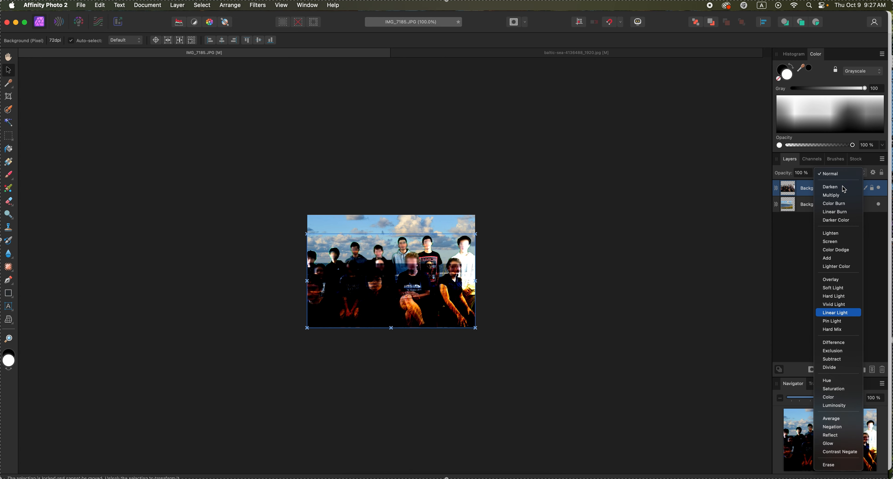
key("Down")
key("Down")
key("Down")
key("Down")
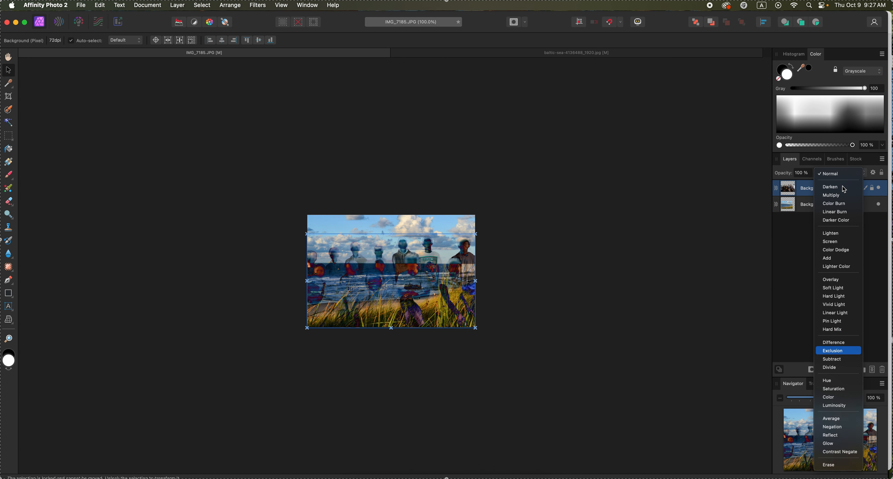
key("Down")
key("Down")
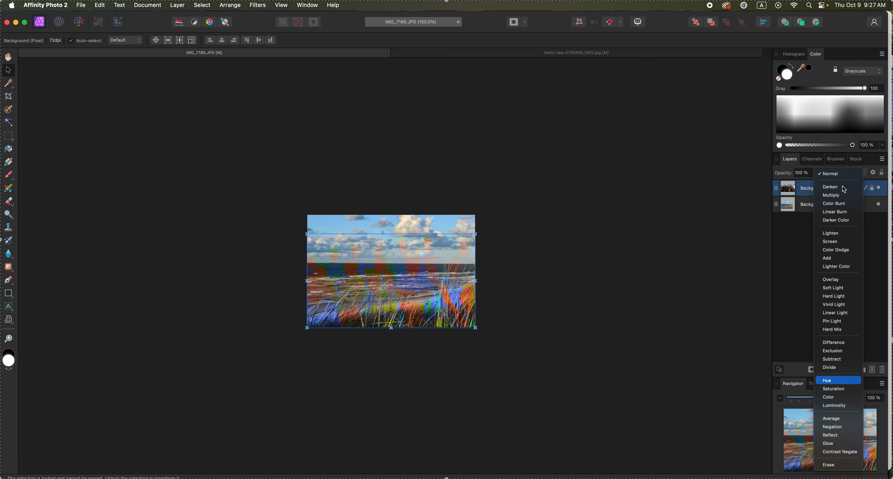
key("Down")
key("Down")
key("Down")
key("Down")
key("Down")
key("Down")
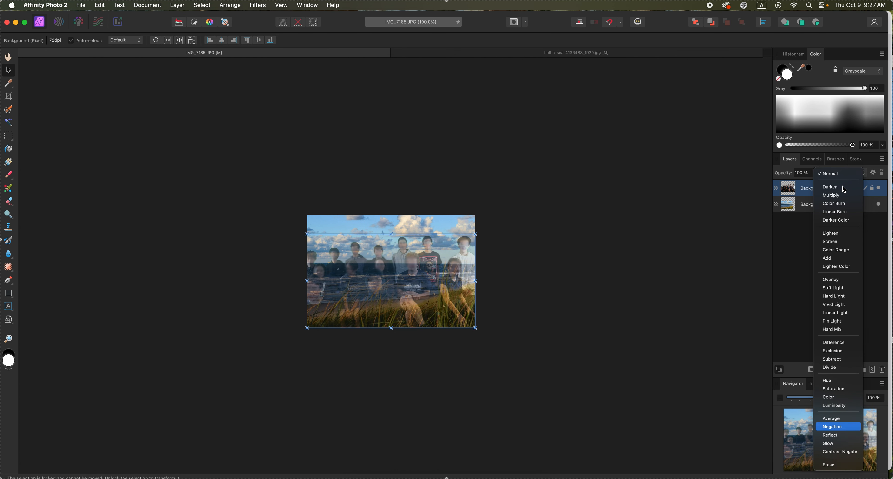
key("Down")
key("Down")
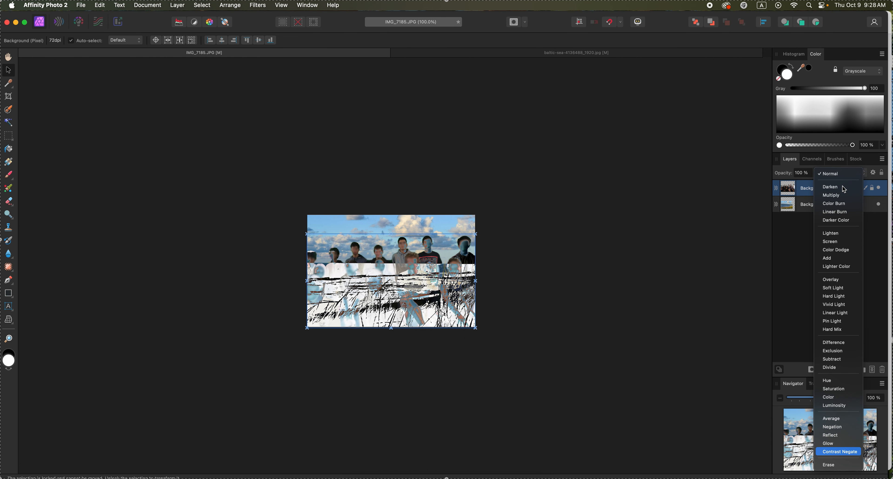
Preview the group photo layer's blend modes in reverse order and keep the Normal mode.
key("Up")
key("Up")
key("Up")
key("Up")
key("Up")
key("Up")
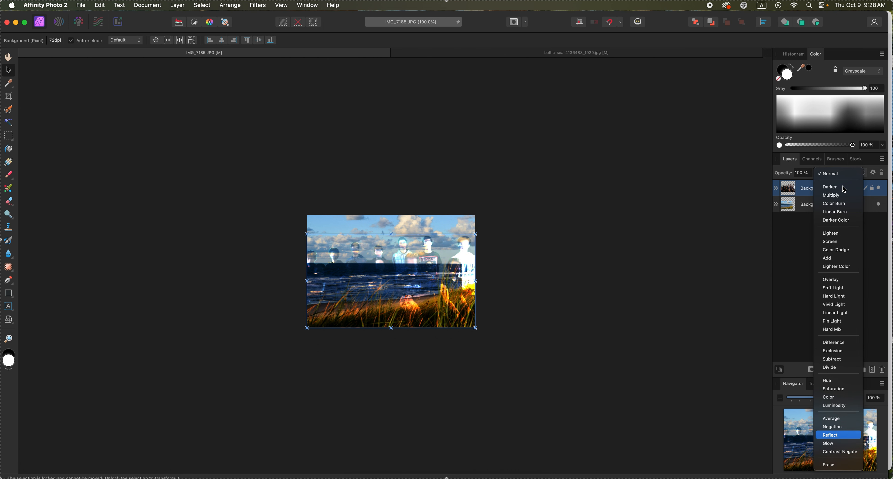
key("Up")
key("Up")
key("Up")
key("Up")
key("Up")
key("Up")
key("Up")
key("Up")
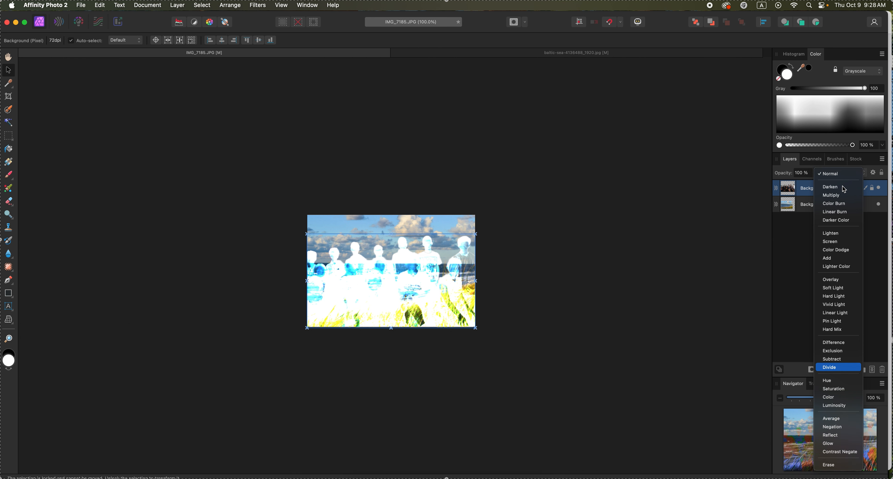
key("Up")
key("Up")
key("Up")
key("Up")
key("Up")
key("Up")
key("Up")
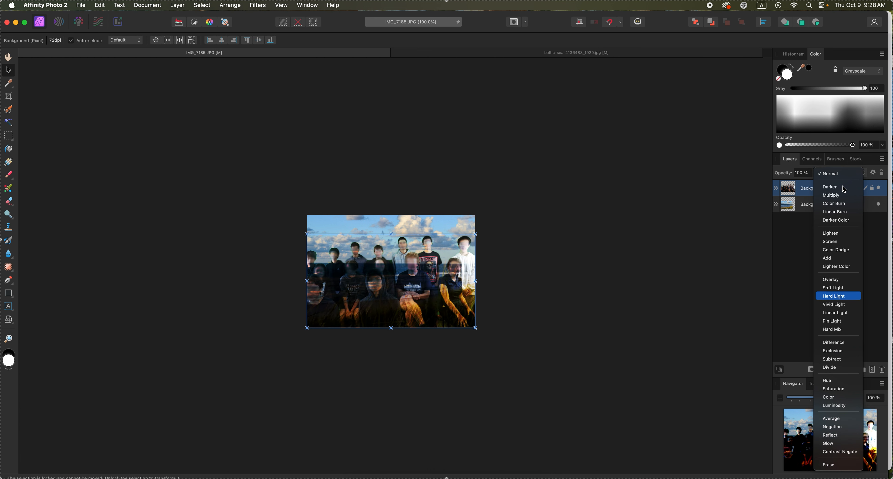
key("Up")
key("Up")
key("Up")
key("Up")
key("Up")
key("Up")
key("Up")
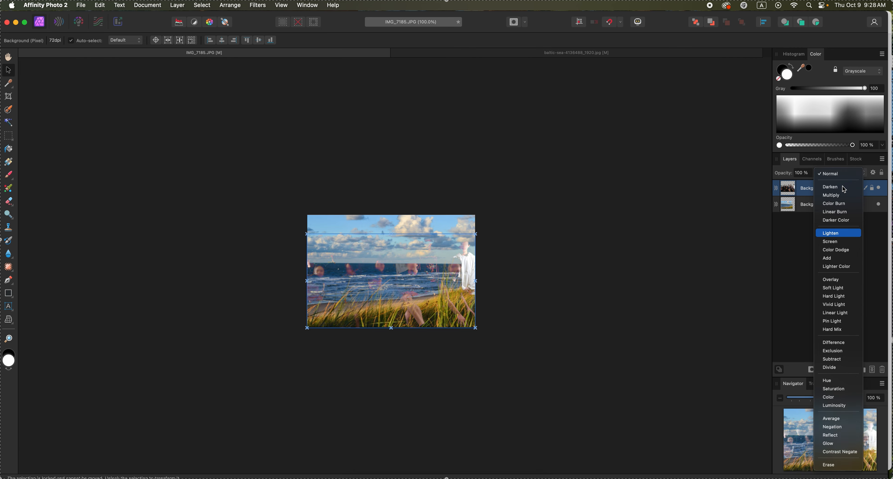
key("Up")
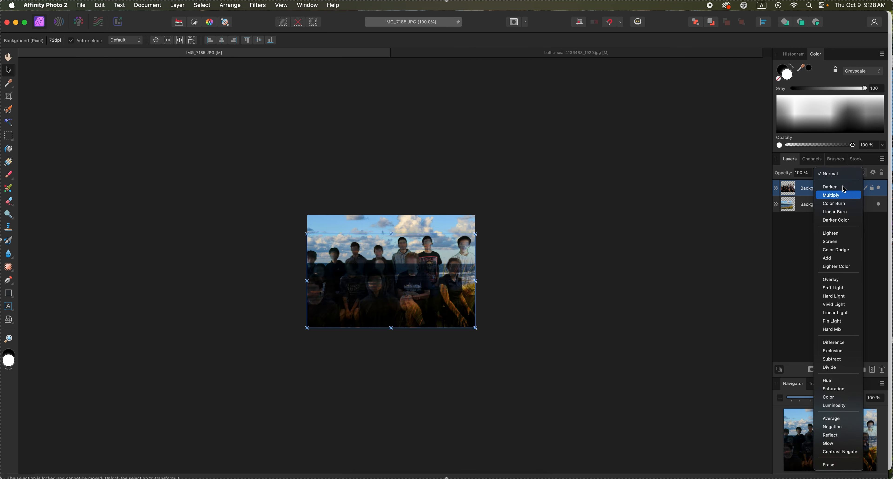
key("Up")
key("Up")
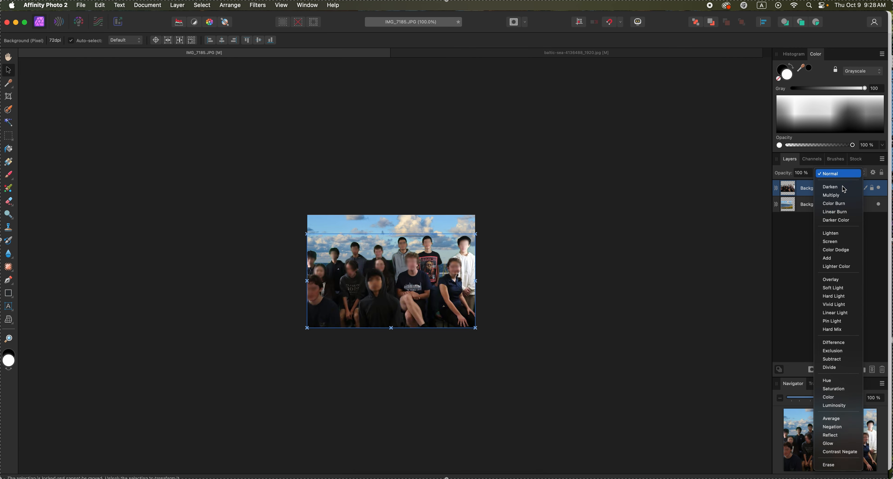
key("Return")
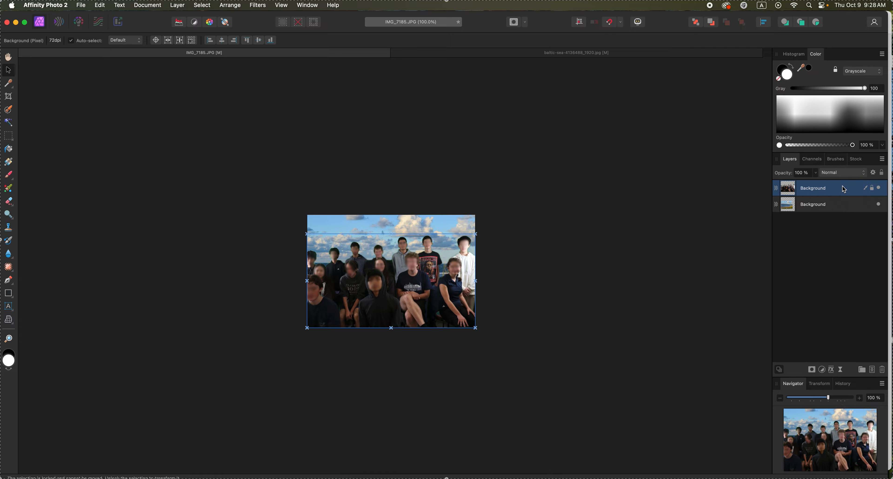
Try a Levels adjustment above the group photo layer, testing its black and white levels, and delete it.
left_click(823, 370)
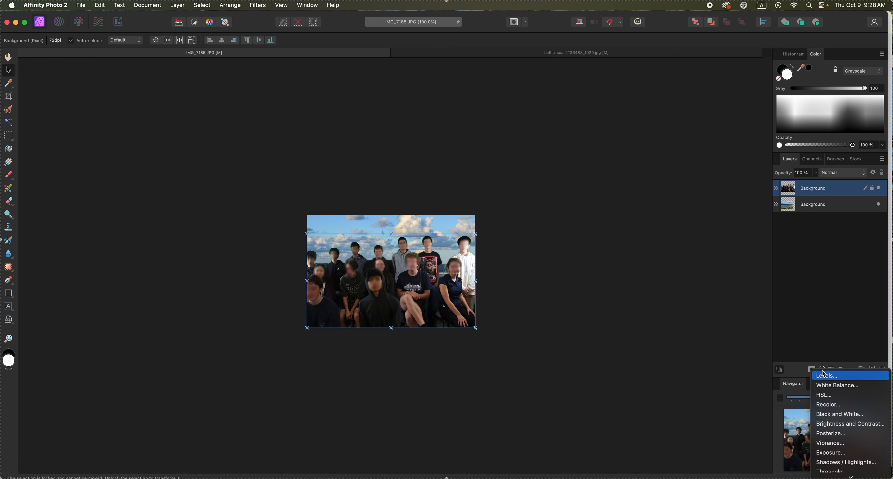
left_click(827, 369)
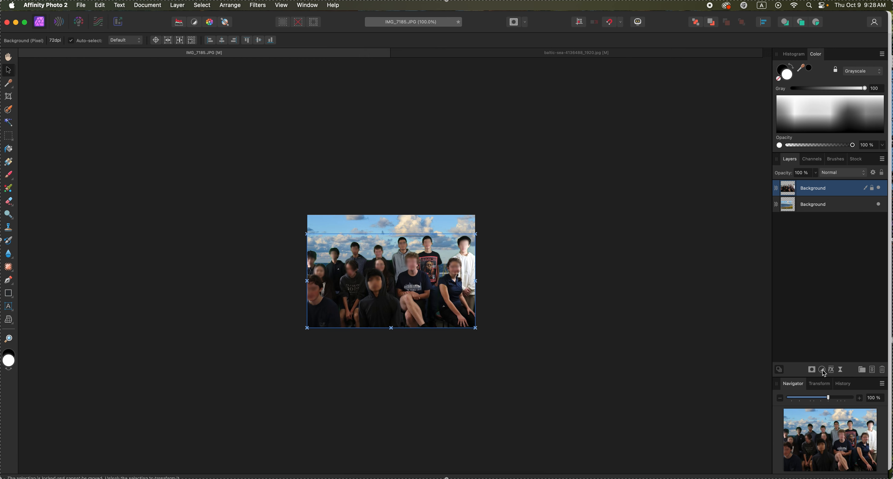
left_click(823, 370)
mouse_move(839, 476)
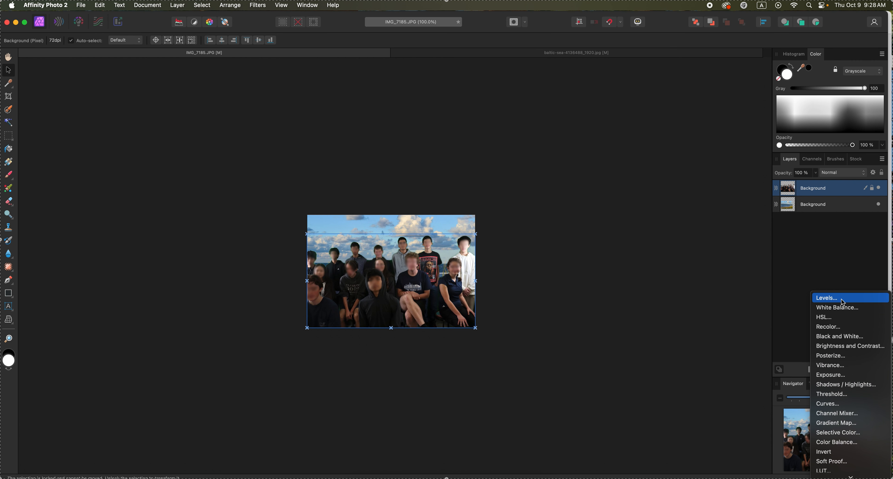
left_click(843, 299)
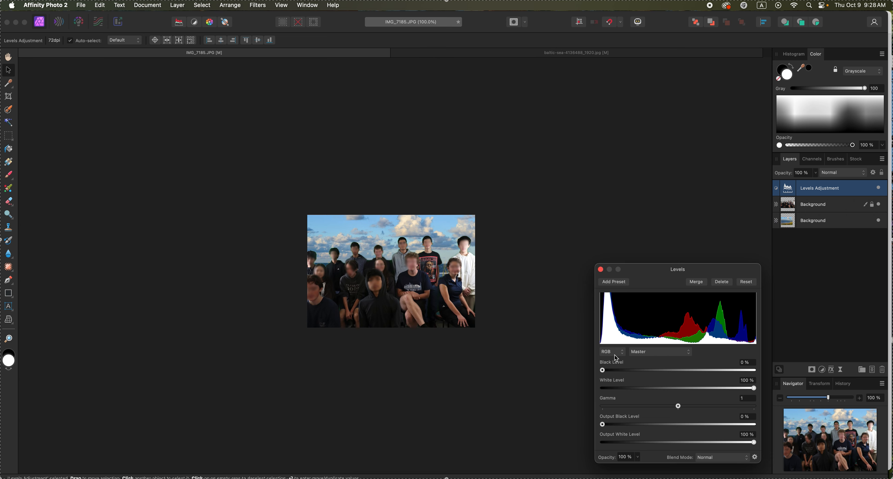
left_click_drag(604, 368, 604, 369)
mouse_move(754, 388)
left_mouse_down()
mouse_move(746, 390)
mouse_move(756, 390)
left_mouse_up()
left_click_drag(603, 370, 602, 370)
left_click(724, 282)
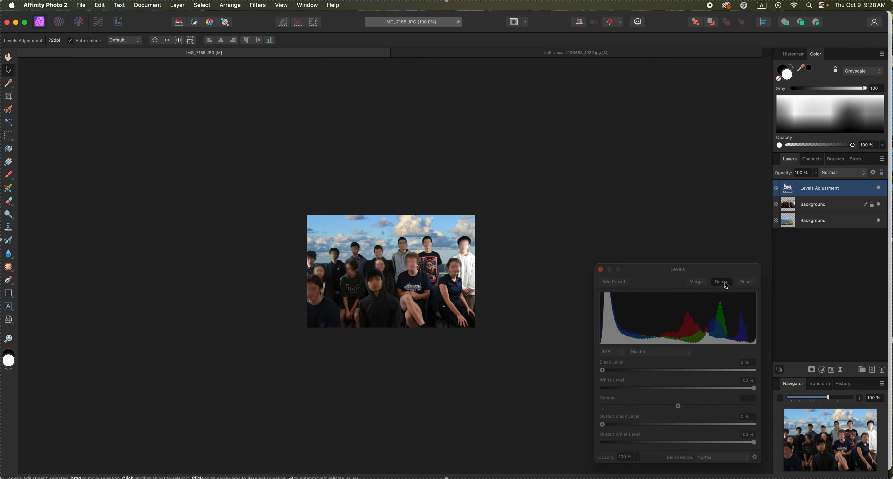
Add a Curves adjustment above the group photo layer, with a single curve point at about X 0.482, Y 0.42.
left_click(823, 370)
scroll(829, 375, "down", 5)
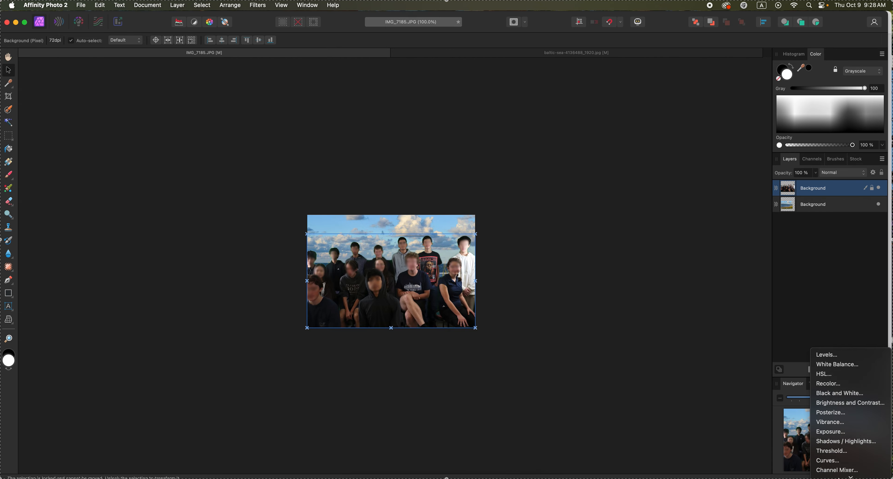
left_click(833, 370)
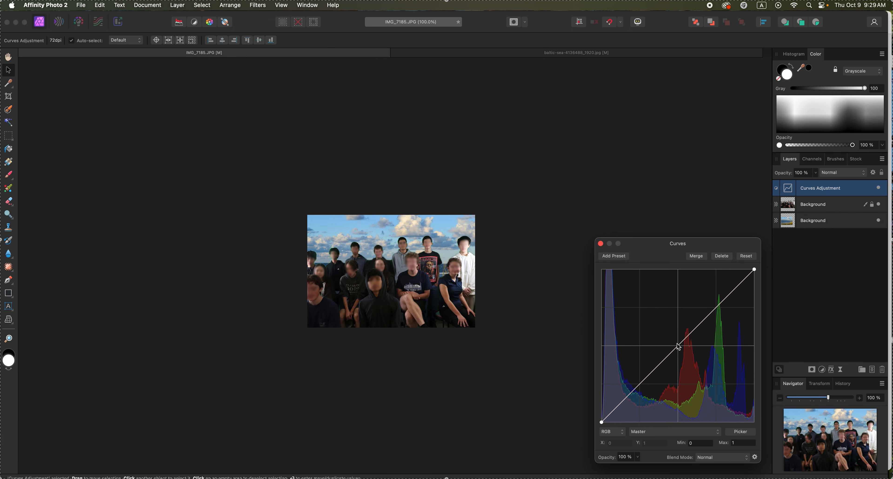
left_click_drag(680, 347, 646, 356)
mouse_move(674, 324)
left_mouse_down()
mouse_move(708, 375)
mouse_move(704, 417)
mouse_move(679, 392)
mouse_move(661, 316)
mouse_move(630, 309)
mouse_move(655, 312)
mouse_move(665, 325)
left_mouse_up()
key("Delete")
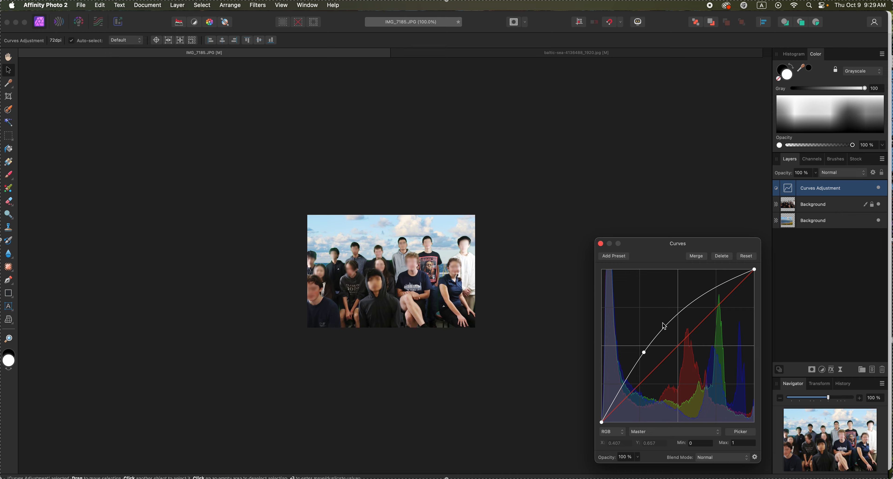
left_click_drag(644, 352, 677, 360)
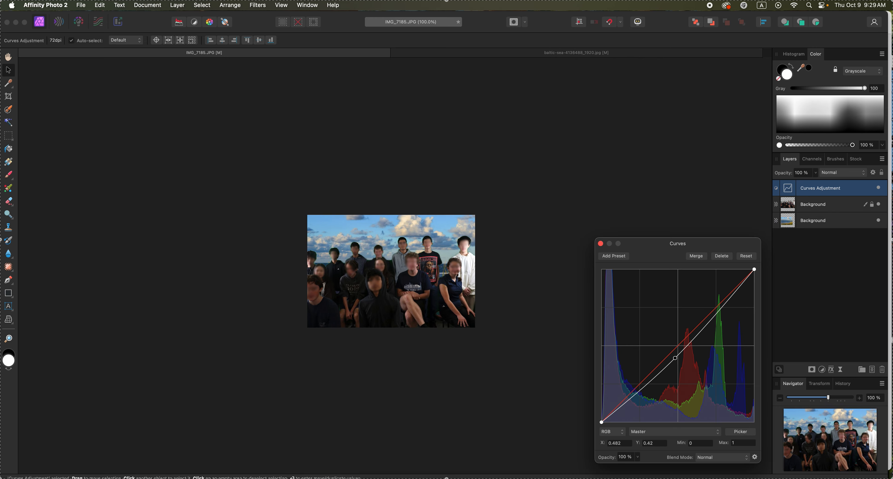
left_click(601, 243)
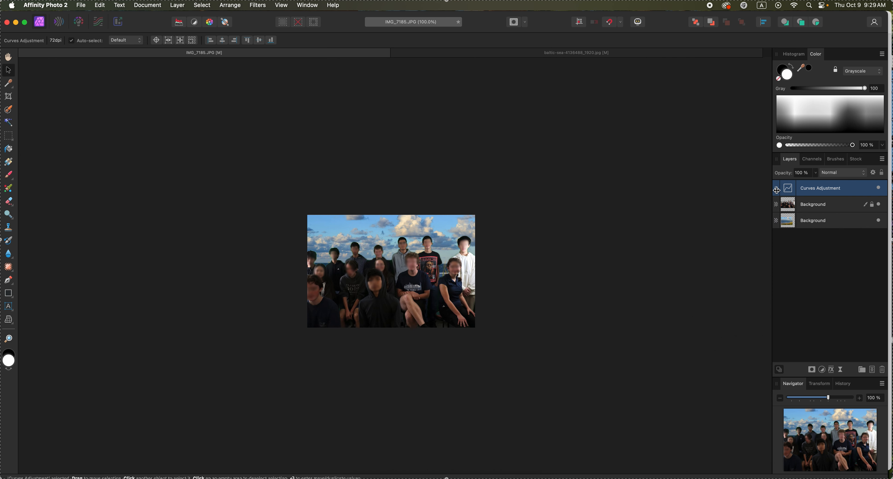
Review the Curves adjustment's settings and toggle its visibility to compare the image with and without it.
double_click(789, 190)
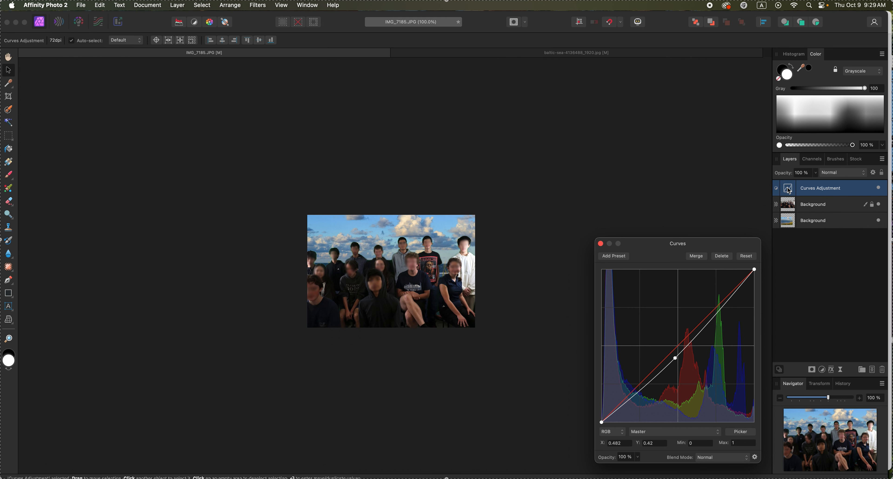
left_click(603, 245)
left_click(880, 189)
left_click(880, 189)
left_click(880, 189)
left_click(881, 188)
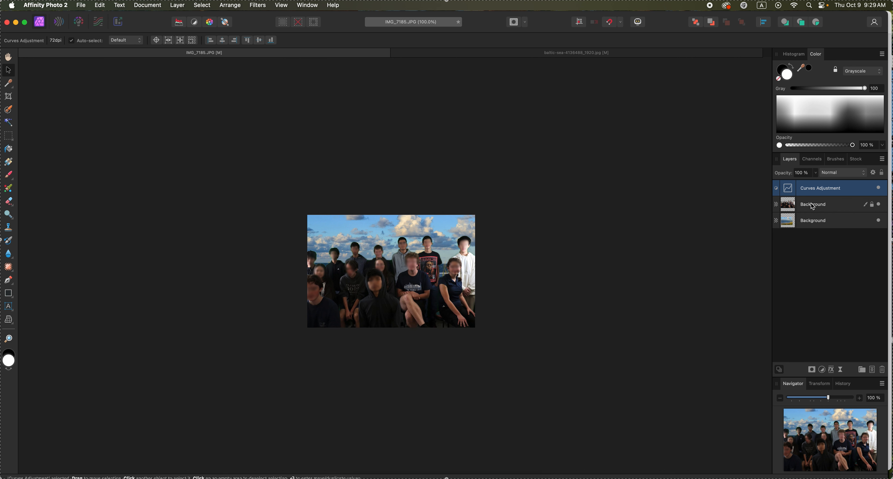
Group the Curves adjustment with the group photo layer and toggle the adjustment inside the expanded group to check its effect.
left_click(818, 208, "shift")
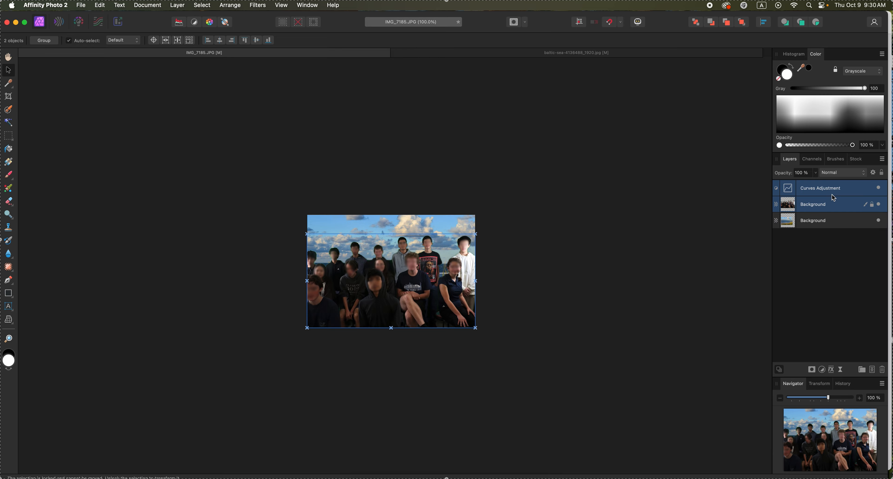
key("super+g")
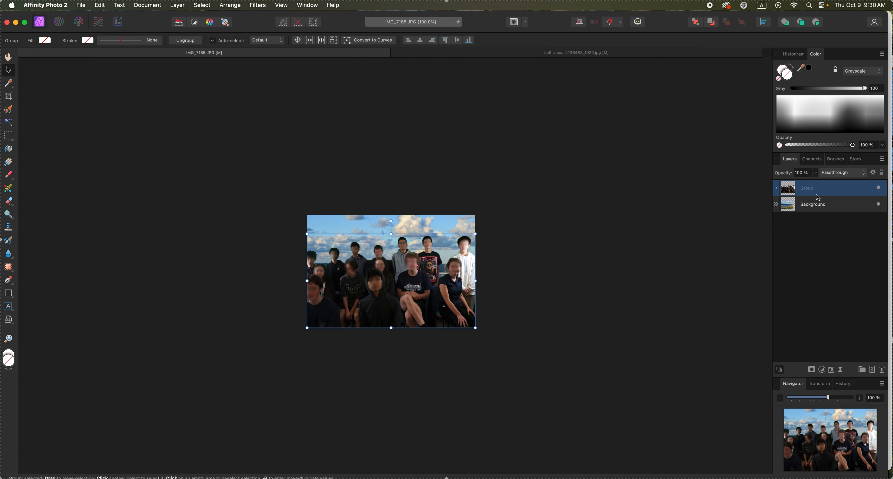
left_click(776, 189)
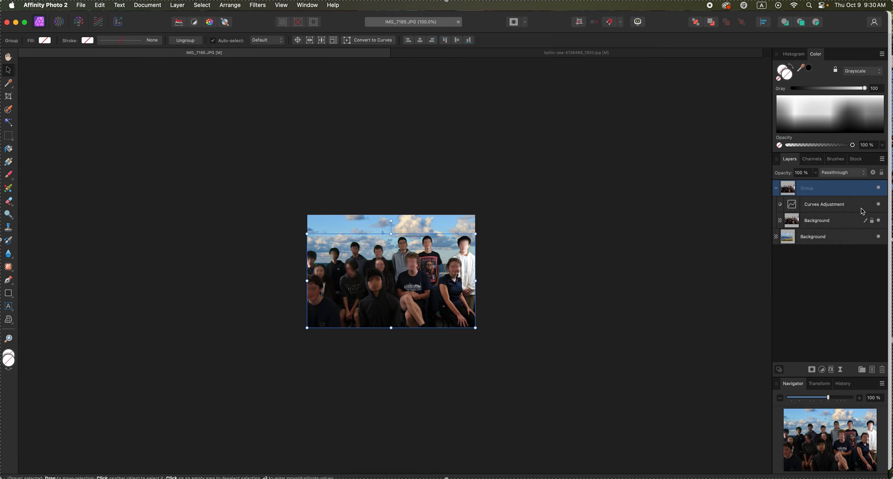
left_click(879, 205)
left_click(879, 205)
left_click(879, 204)
Brighten the grouped Curves adjustment by moving its curve point to about X 0.426, Y 0.478.
double_click(793, 205)
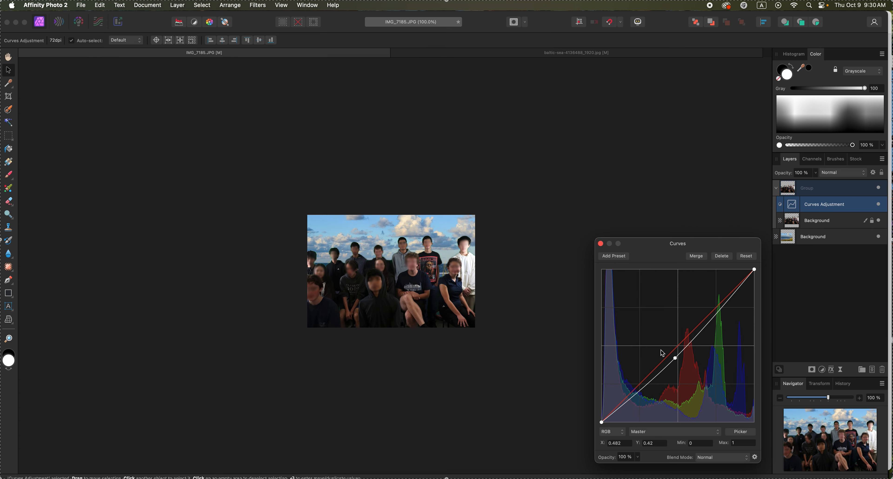
left_click(673, 358)
left_click_drag(674, 358, 668, 350)
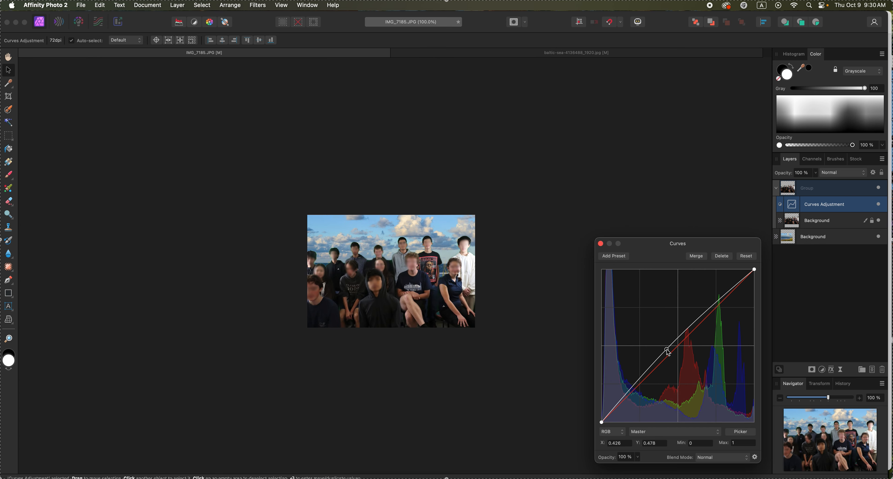
left_click(601, 243)
Add a Color Balance adjustment directly above the group photo layer inside the group.
left_click(823, 224)
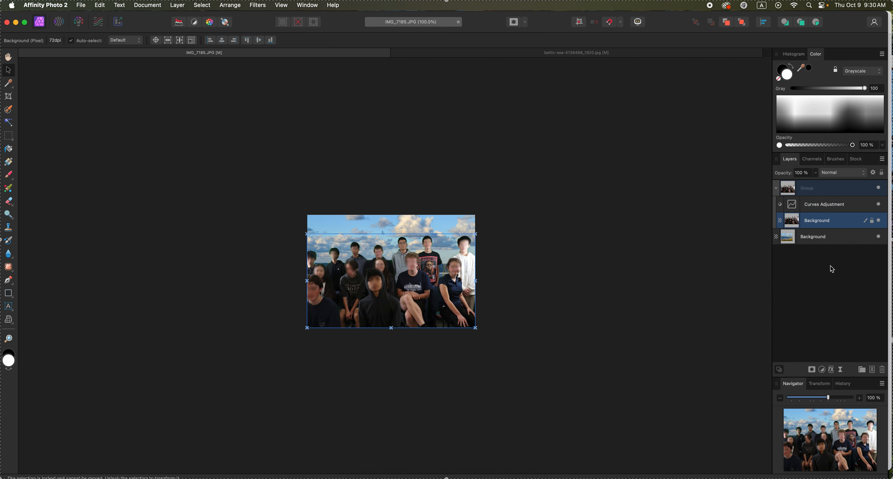
left_click(825, 371)
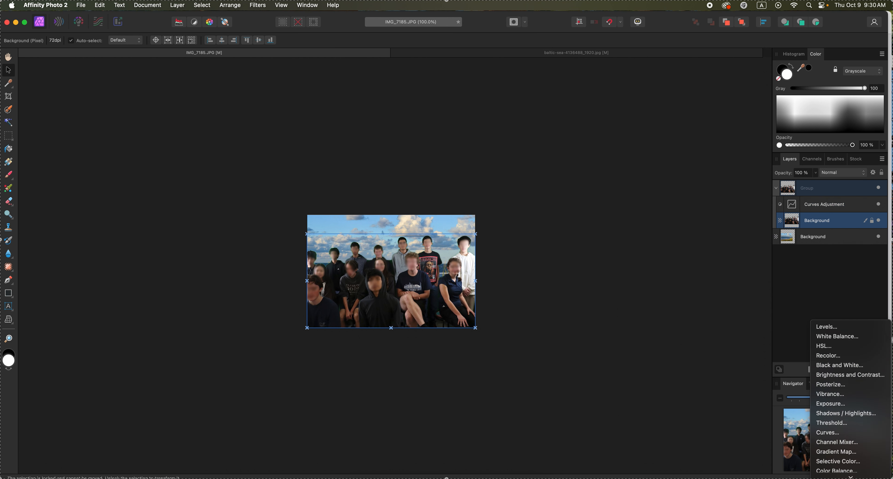
left_click(834, 433)
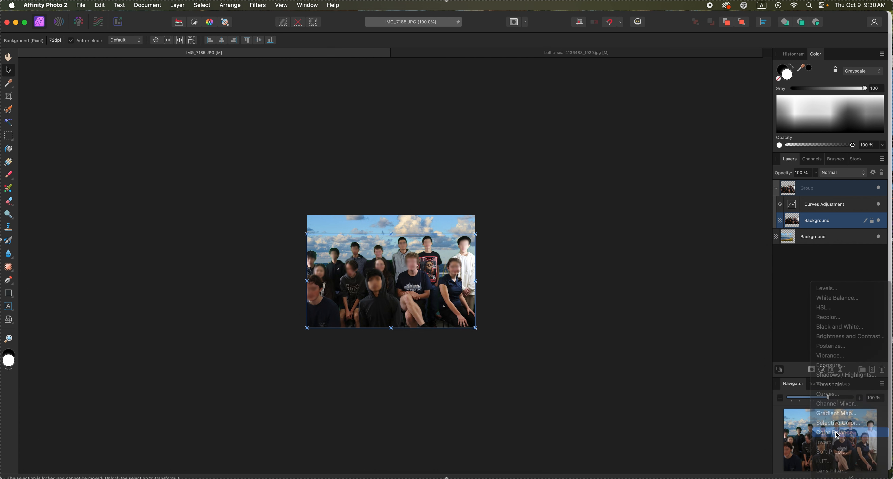
left_click_drag(656, 345, 632, 183)
Set the Color Balance midtones to about -37% Cyan/Red and -10% Magenta/Green.
left_click(614, 211)
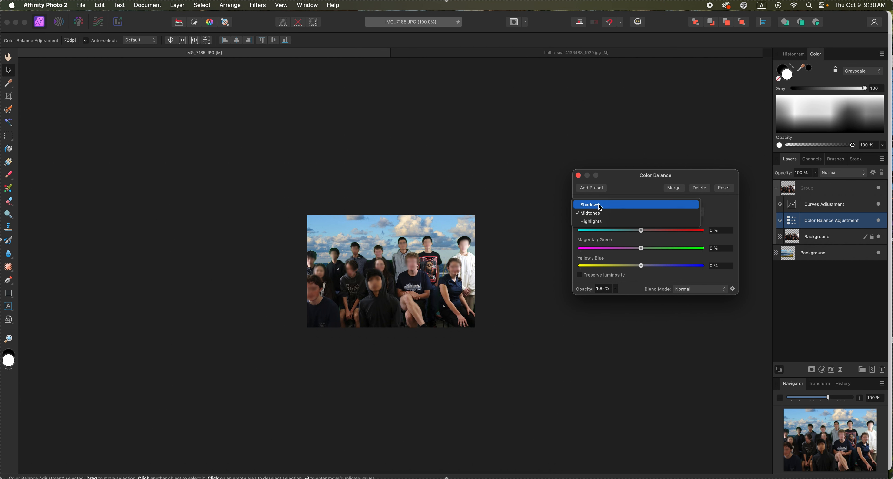
left_click(622, 189)
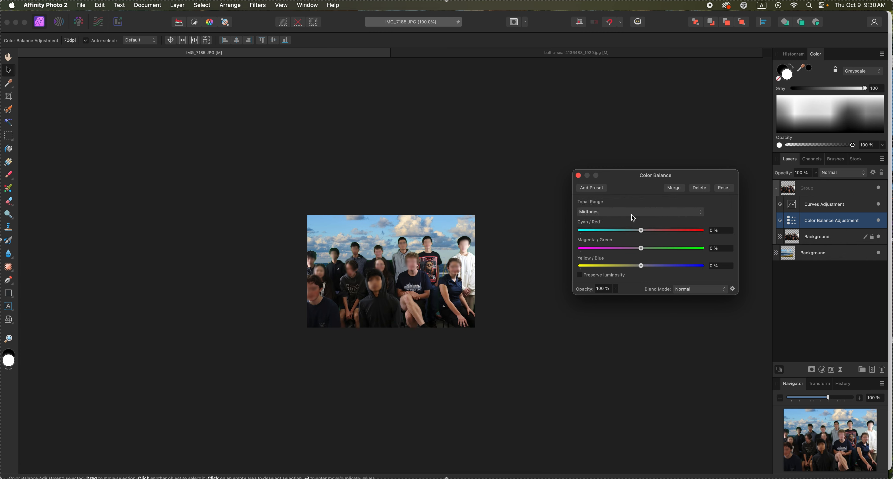
left_click_drag(640, 230, 637, 253)
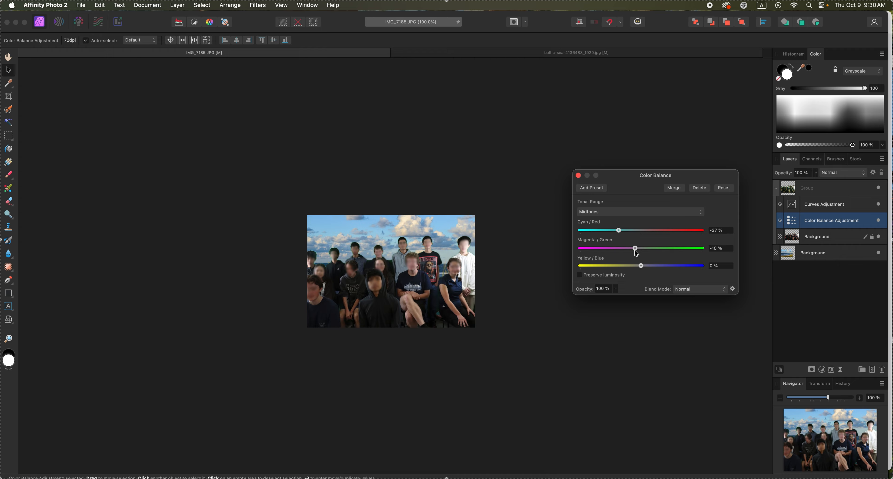